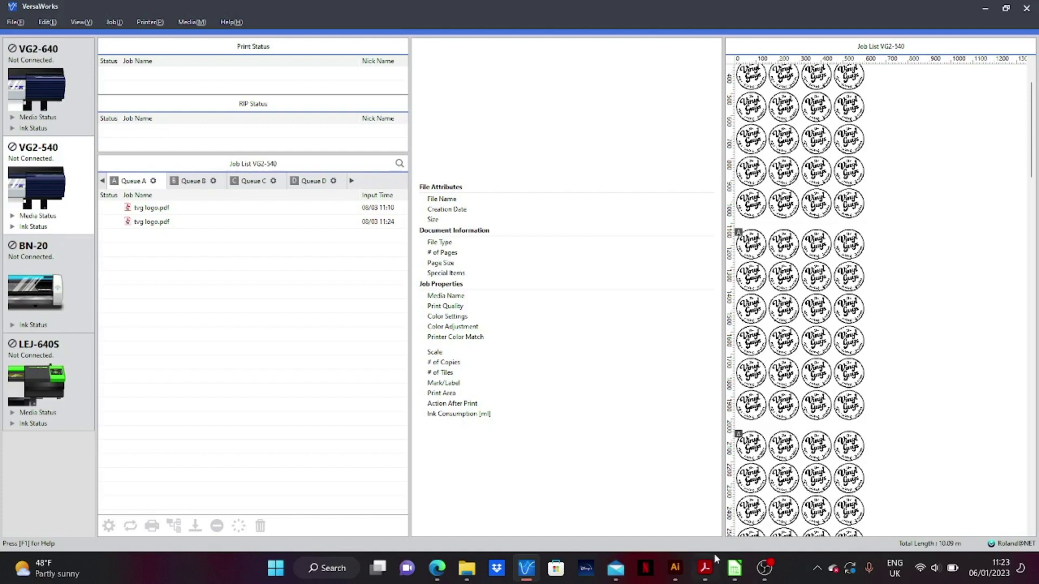
Switch to Illustrator and draw a rectangle about 147 × 16 mm beside the Name label on the ticket
left_click(675, 568)
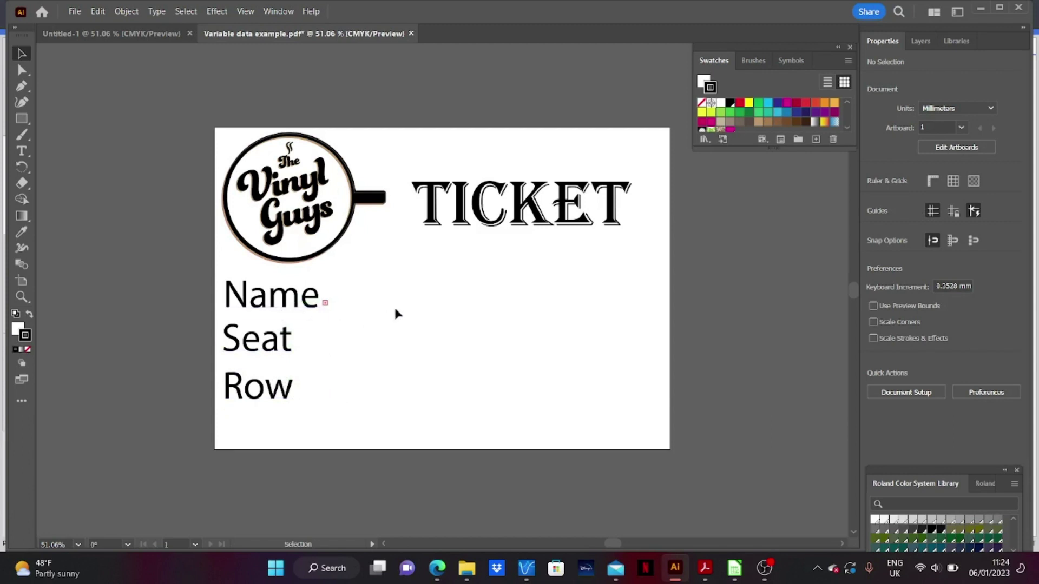
left_click(24, 123)
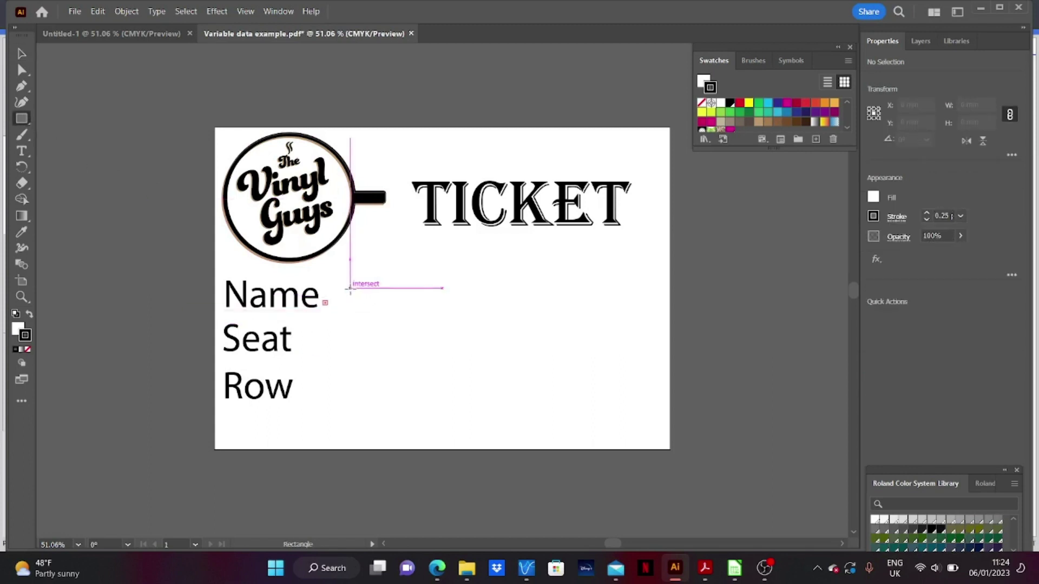
left_click_drag(350, 288, 577, 308)
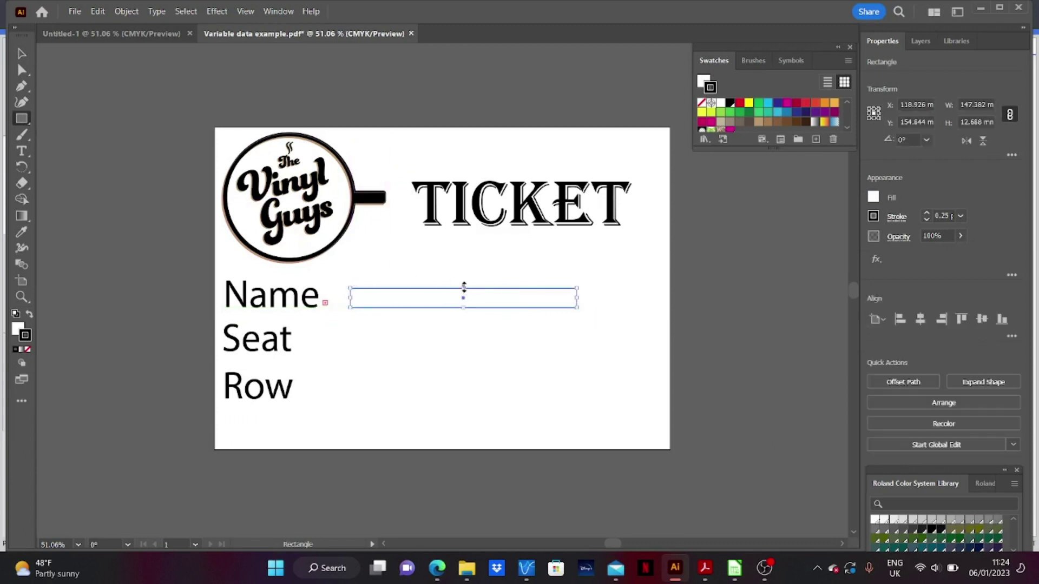
left_click_drag(464, 288, 463, 283)
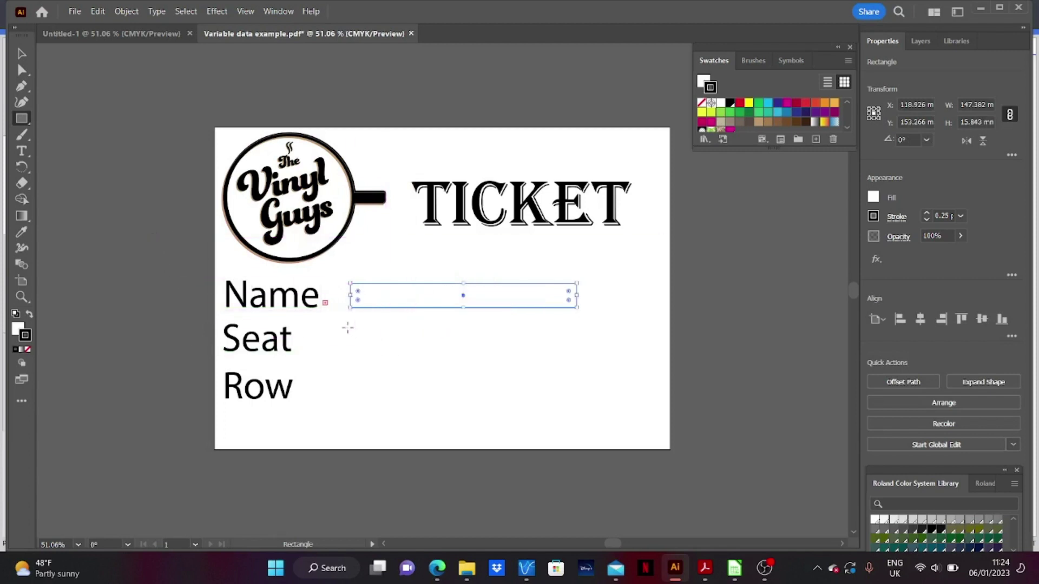
Draw a rectangle about 149 × 17 mm beside the Seat label and one about 149 × 15 mm beside Row
left_click_drag(347, 328, 576, 354)
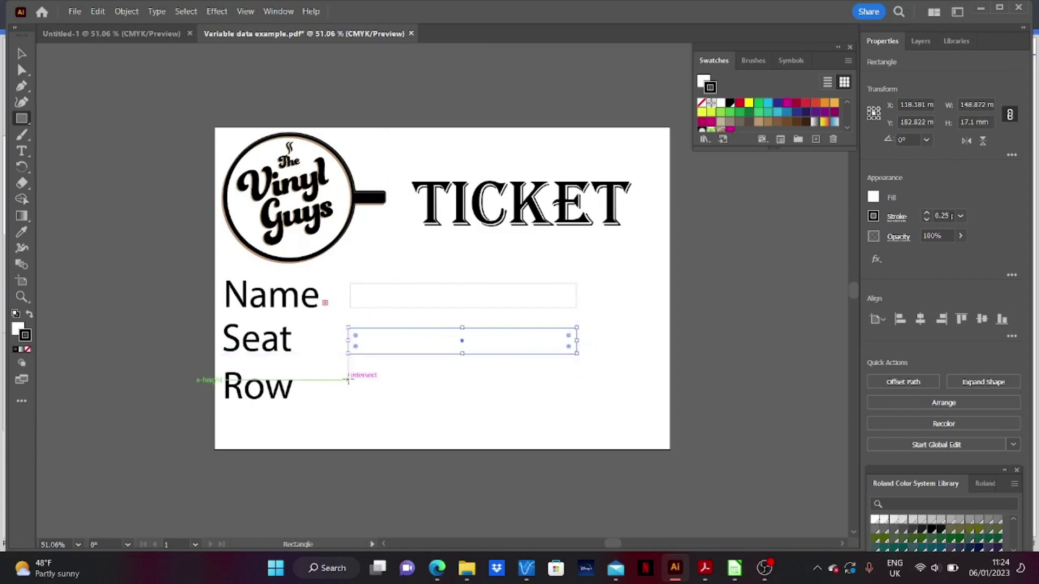
left_click_drag(347, 381, 577, 403)
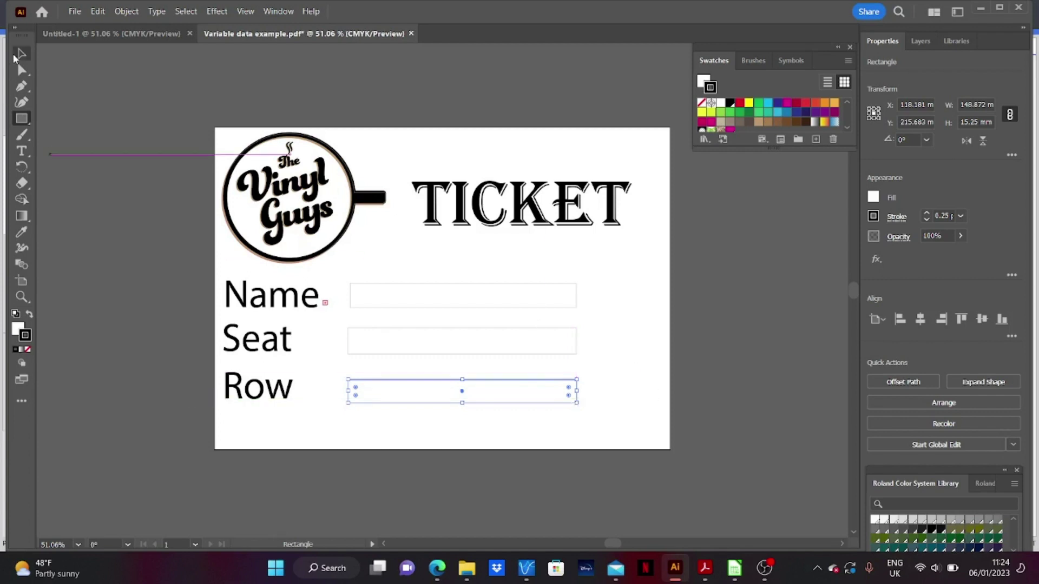
left_click(20, 54)
left_click(615, 341)
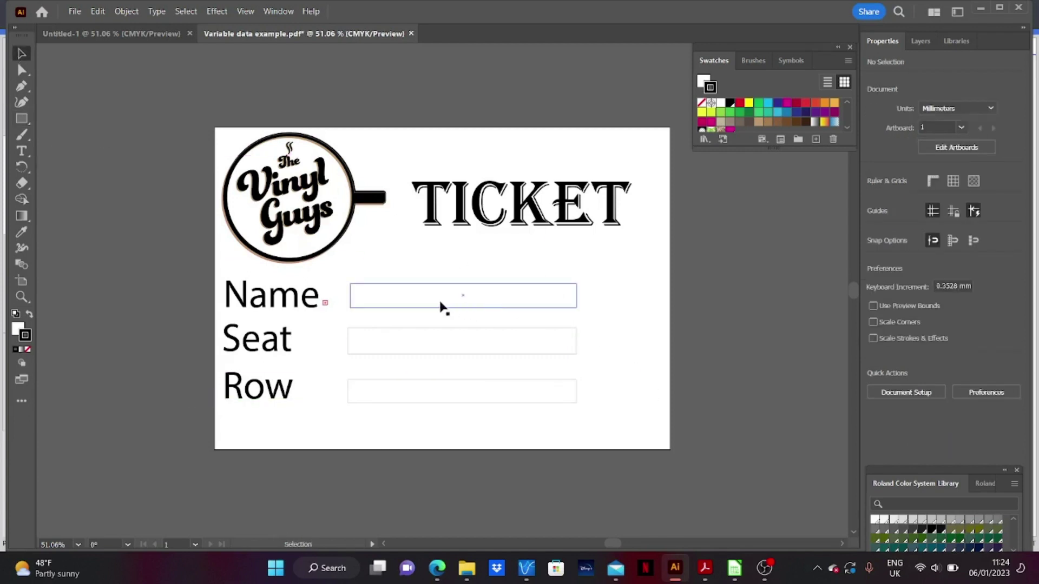
left_click(441, 312)
left_click(448, 339)
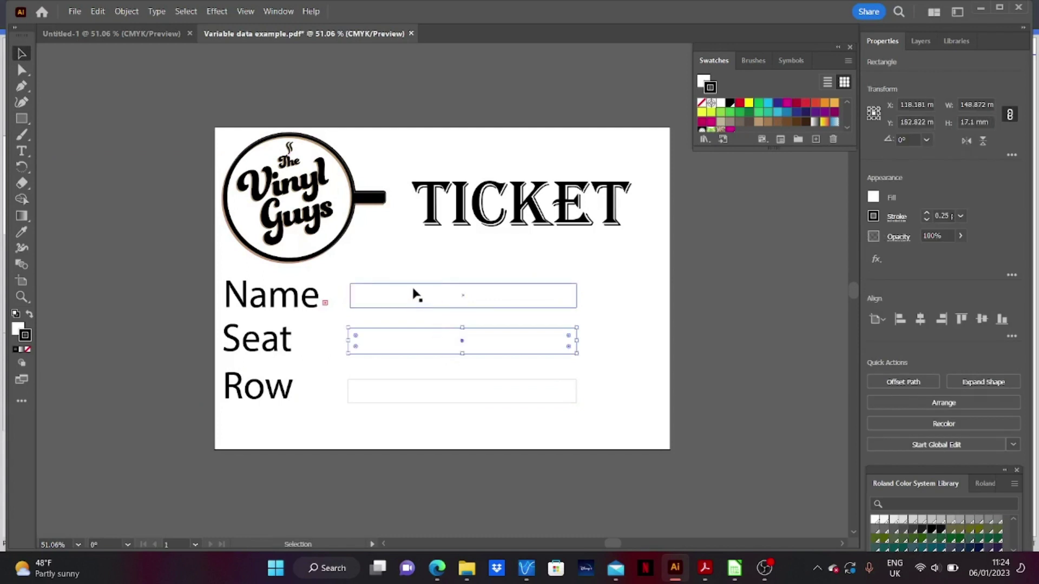
left_click(418, 295)
left_click(423, 339)
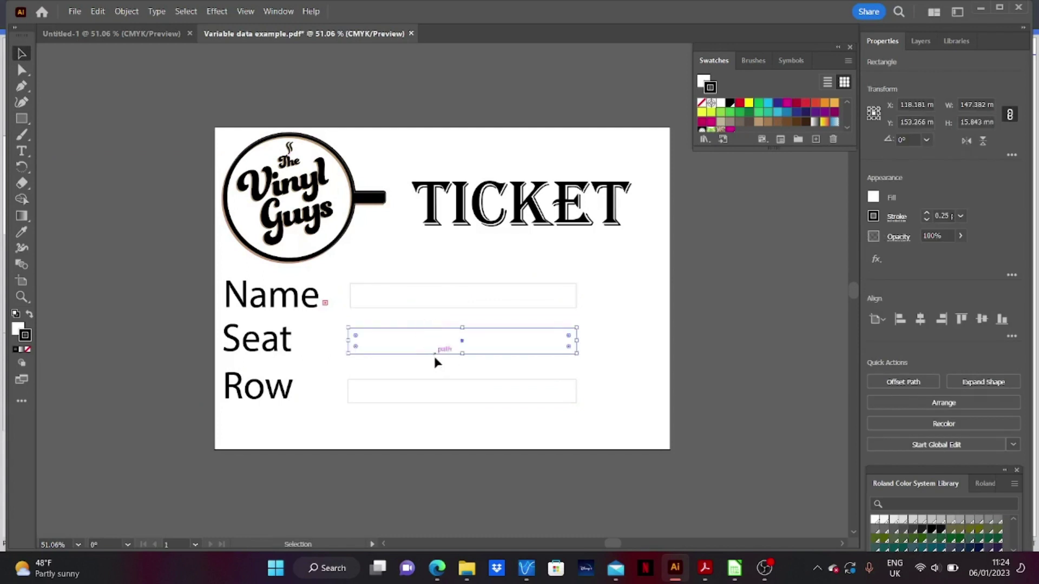
left_click(433, 372)
left_click(437, 381)
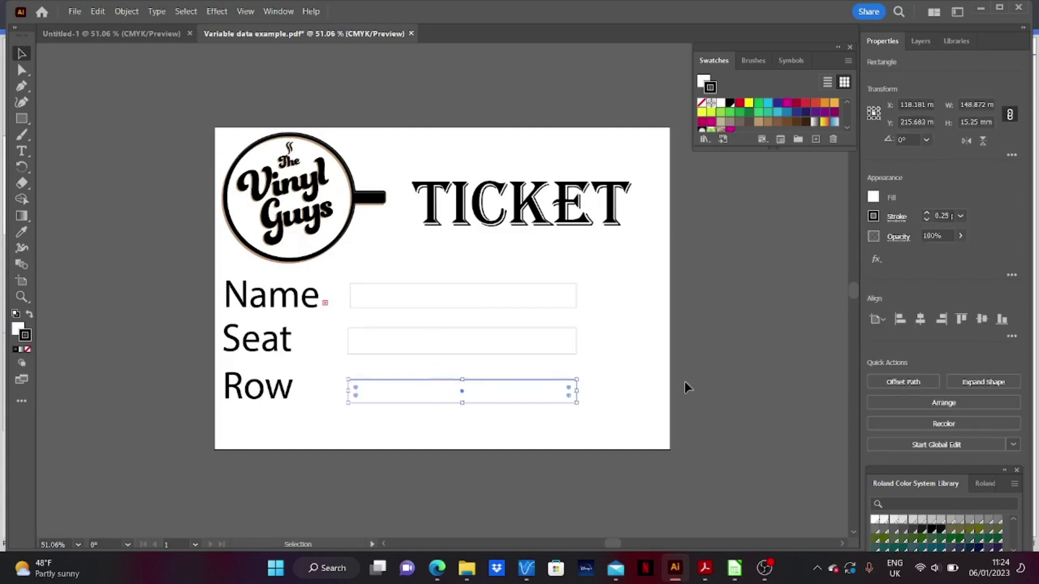
left_click(626, 343)
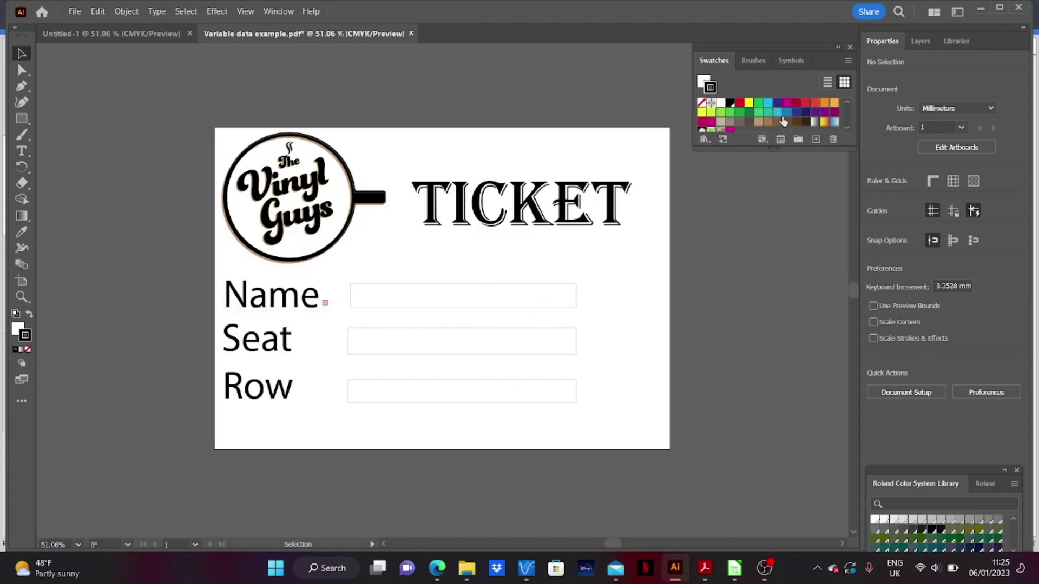
left_click(777, 102)
left_click(780, 141)
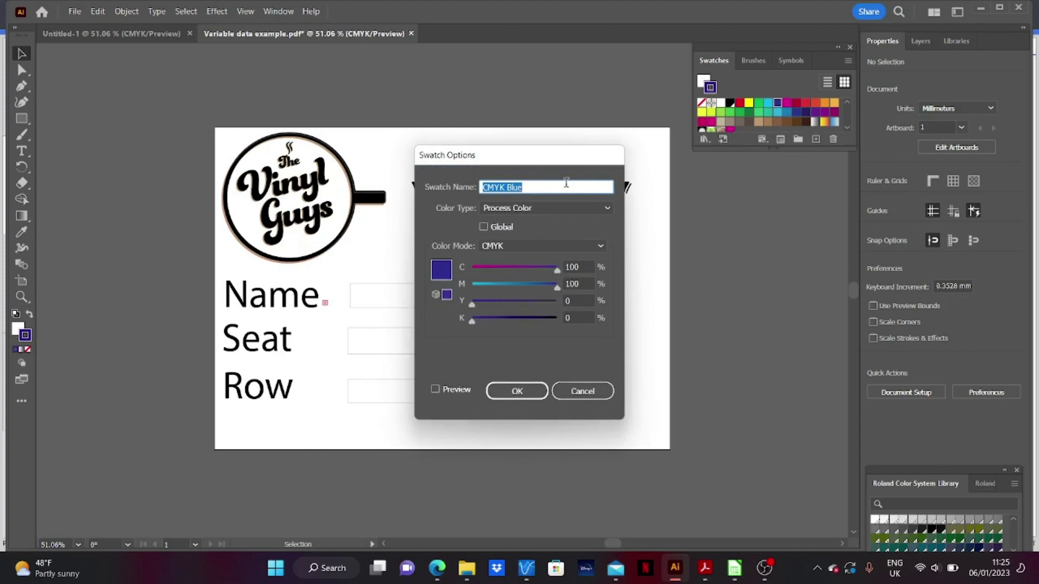
key("BackSpace")
type("VDP")
type("_Name")
left_click(609, 209)
left_click(549, 240)
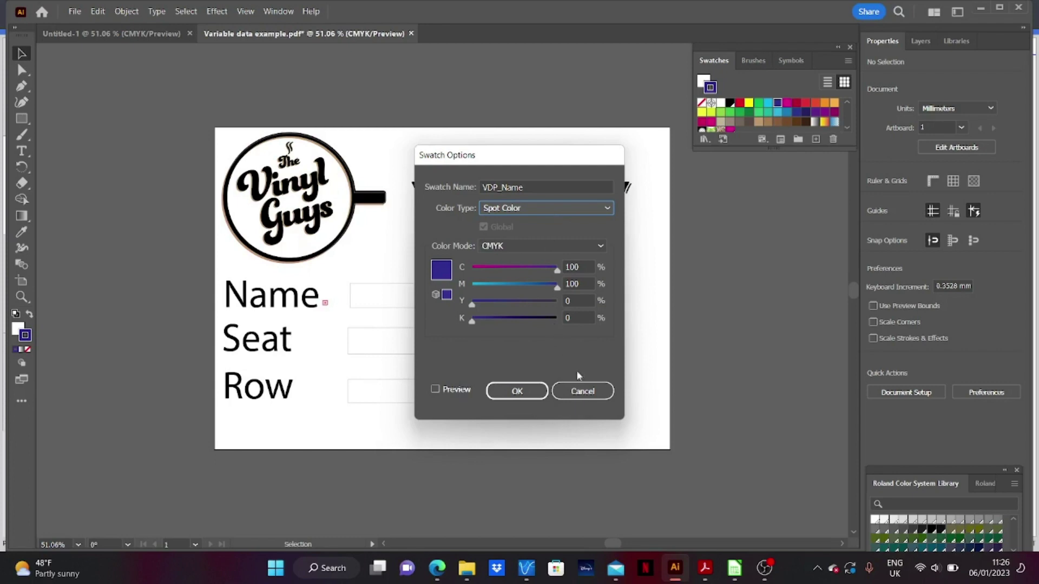
left_click(584, 390)
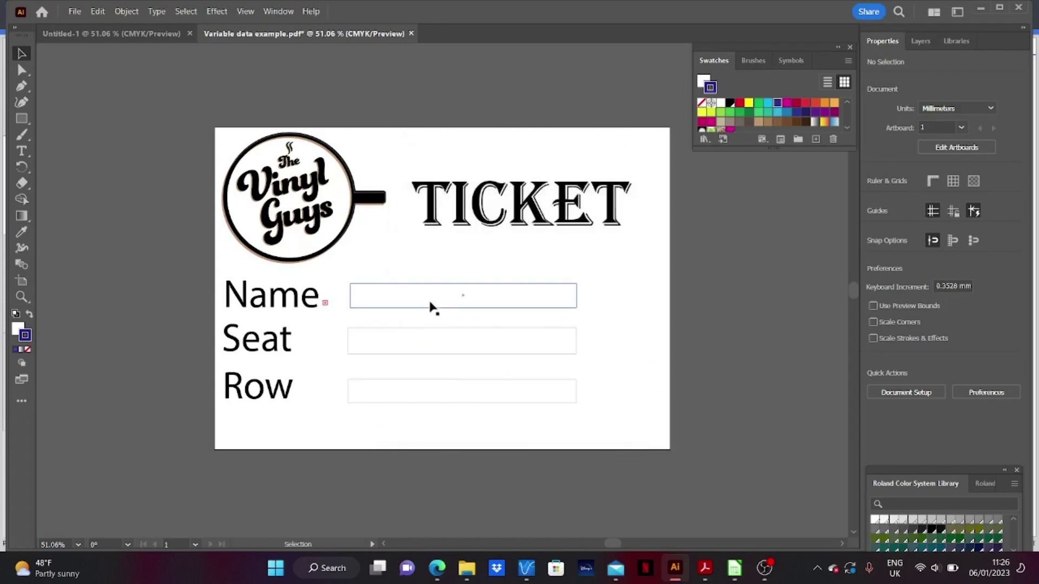
Apply the VDP_Name, VDP_Seat and VDP_Row swatches as stroke colours to the rectangles beside Name, Seat and Row respectively
scroll(851, 129, "down", 3)
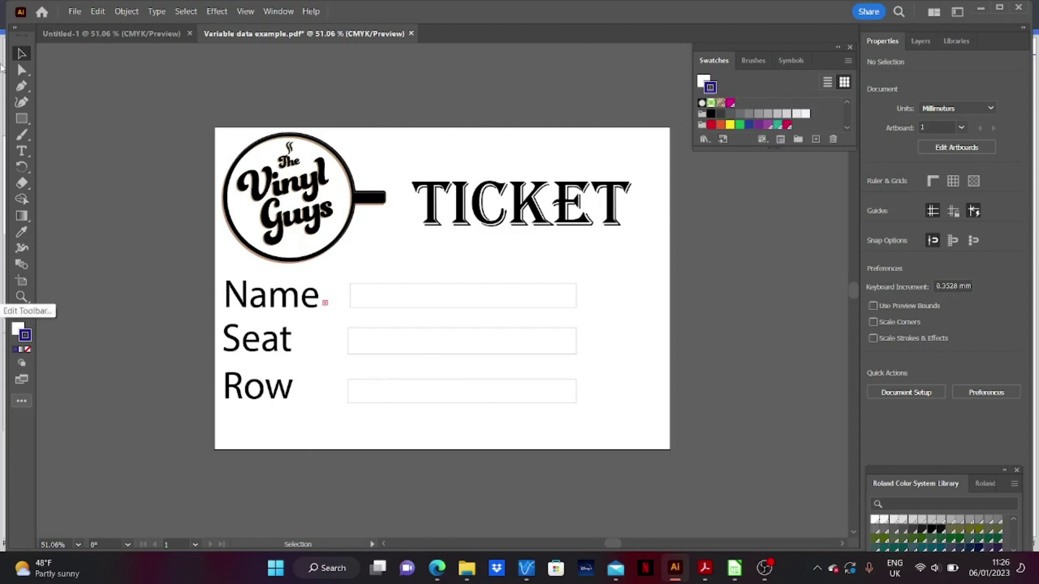
left_click(433, 287)
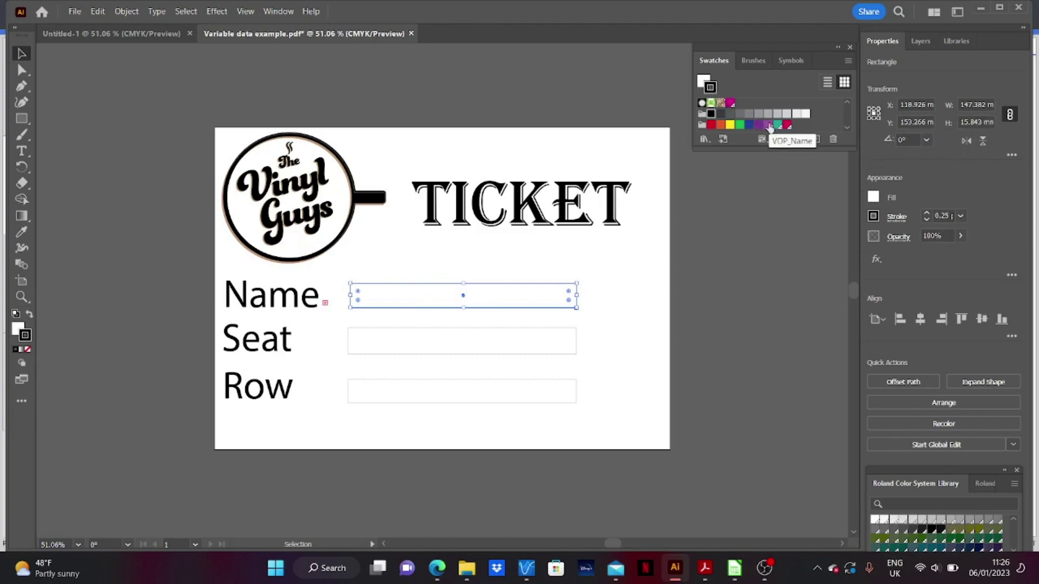
left_click(769, 126)
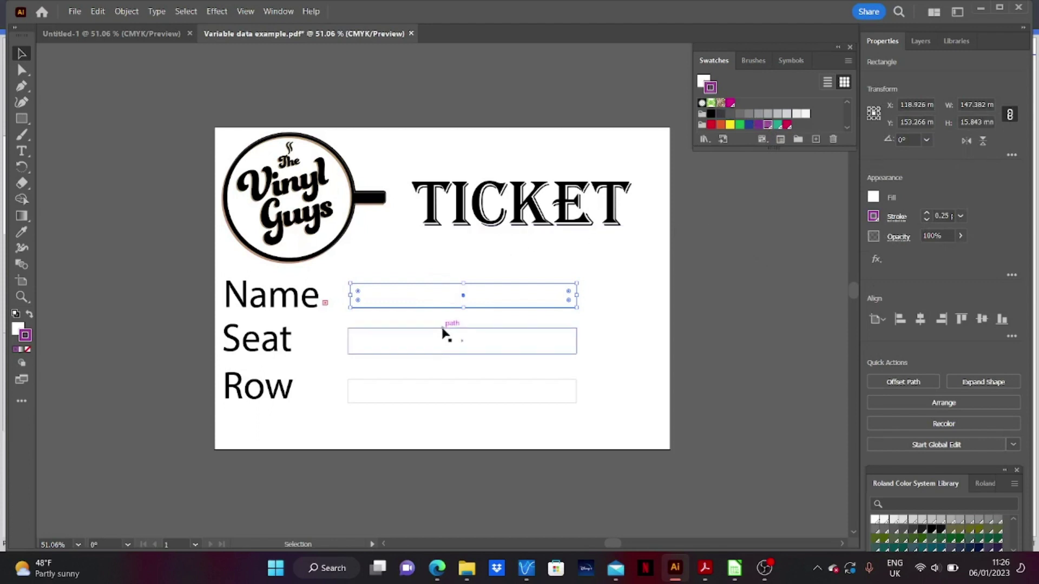
left_click(445, 340)
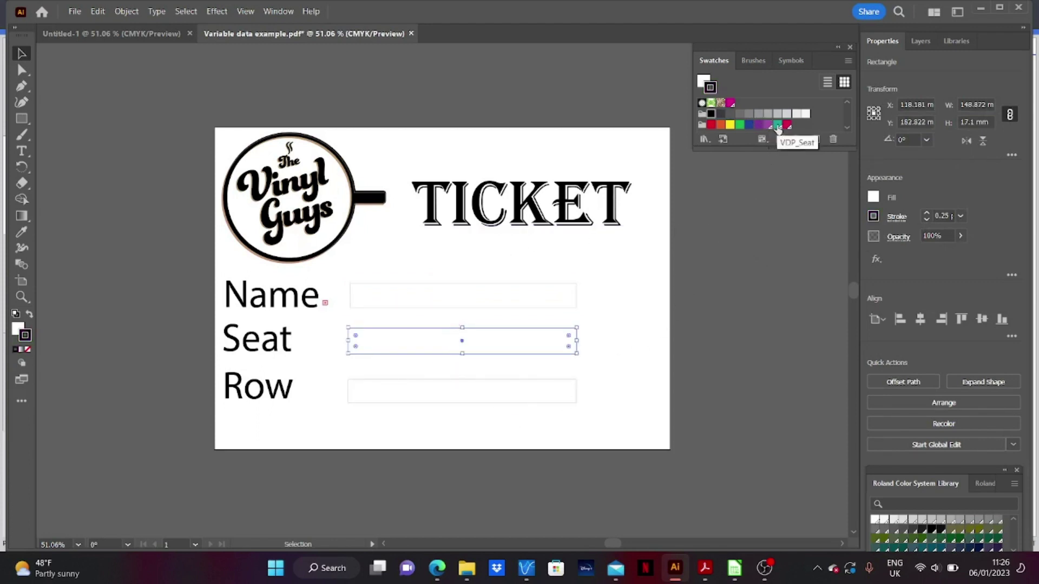
left_click(778, 125)
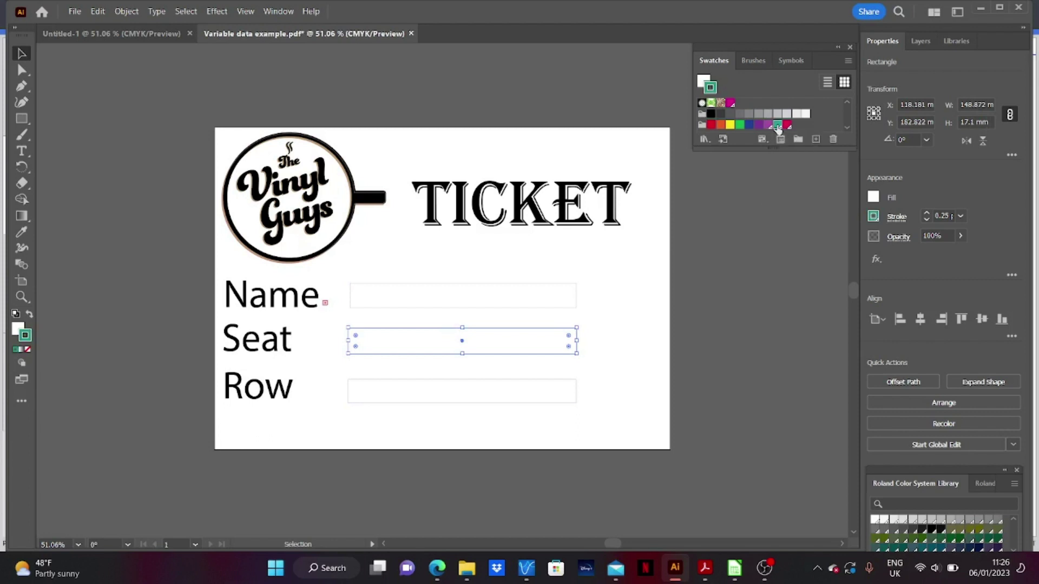
left_click(472, 385)
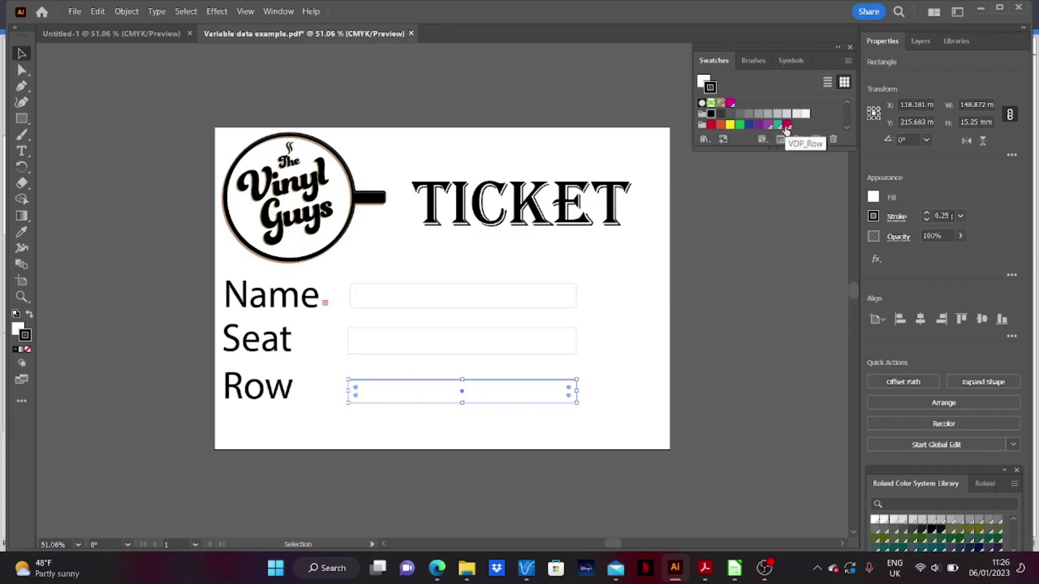
left_click(786, 126)
left_click(585, 413)
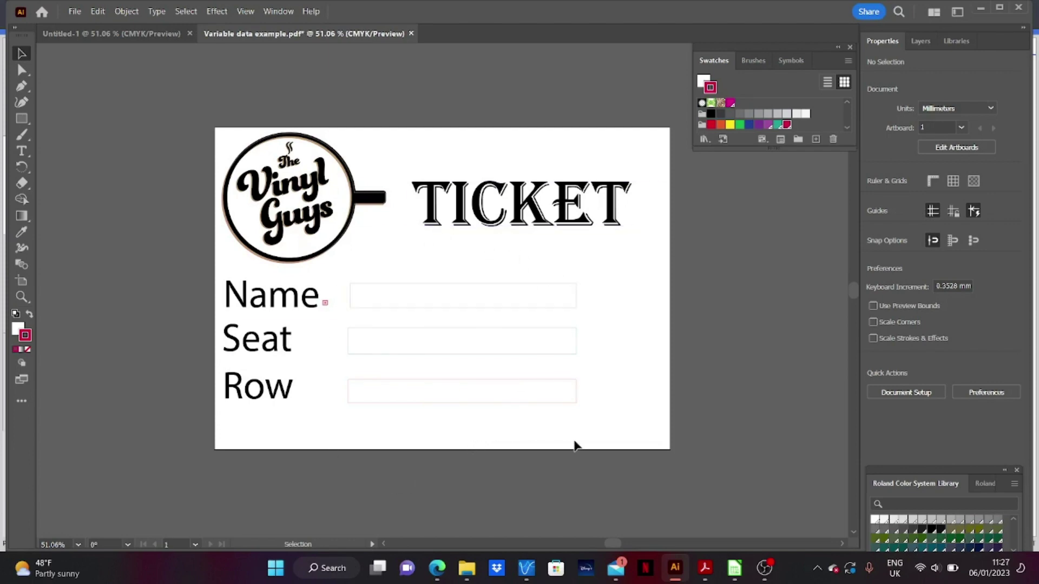
Save a copy of the ticket on the Desktop as the Adobe PDF "Variable data example" with the Illustrator Default preset
left_click(74, 12)
left_click(141, 143)
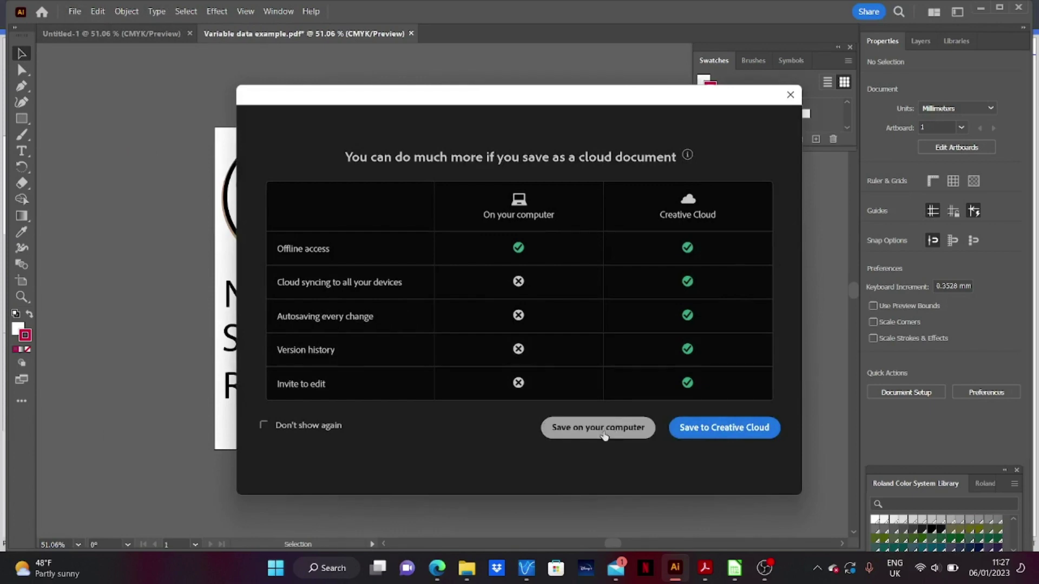
left_click(604, 429)
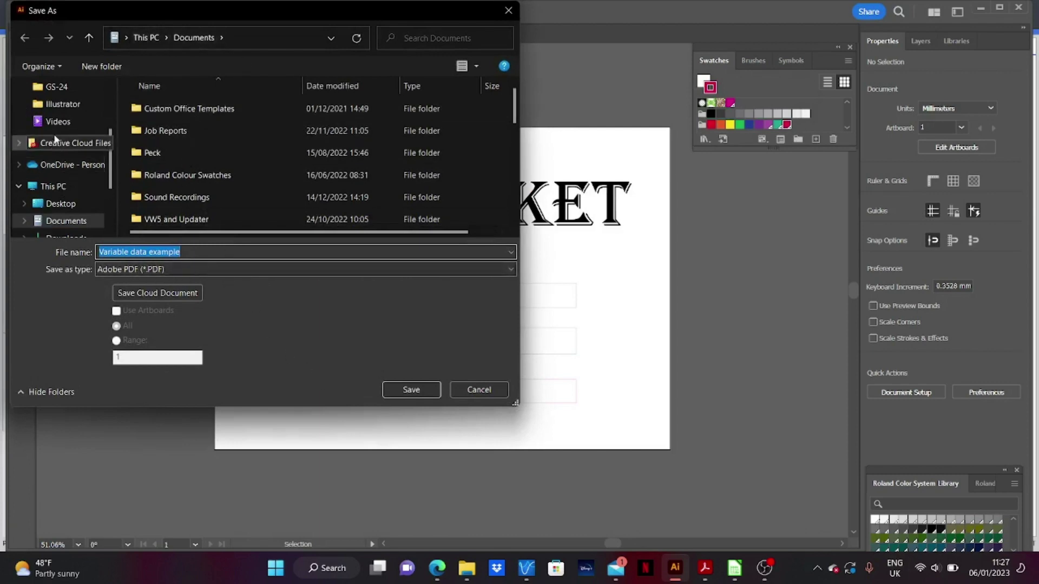
scroll(100, 92, "up", 2)
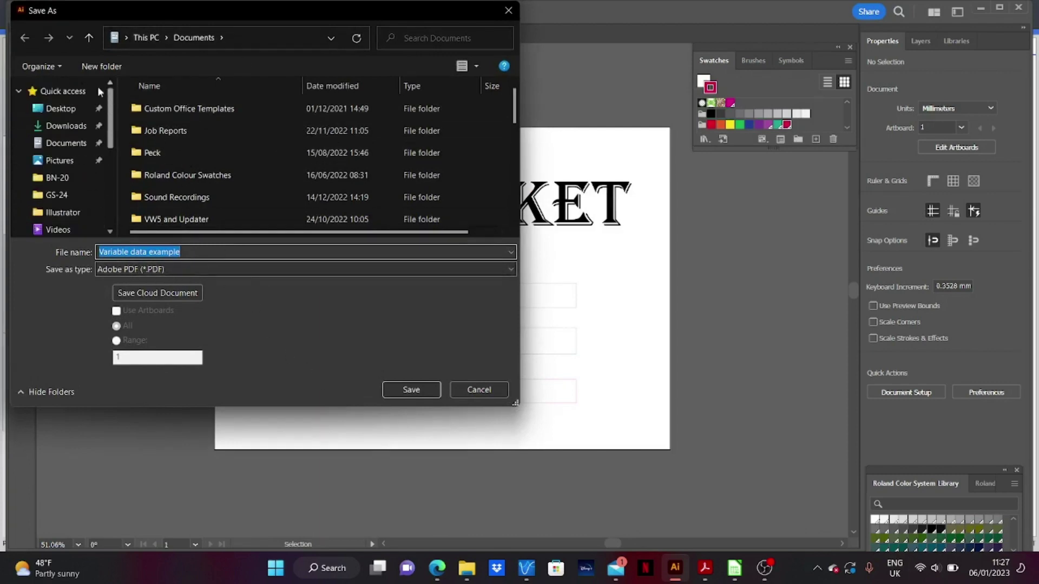
left_click(56, 108)
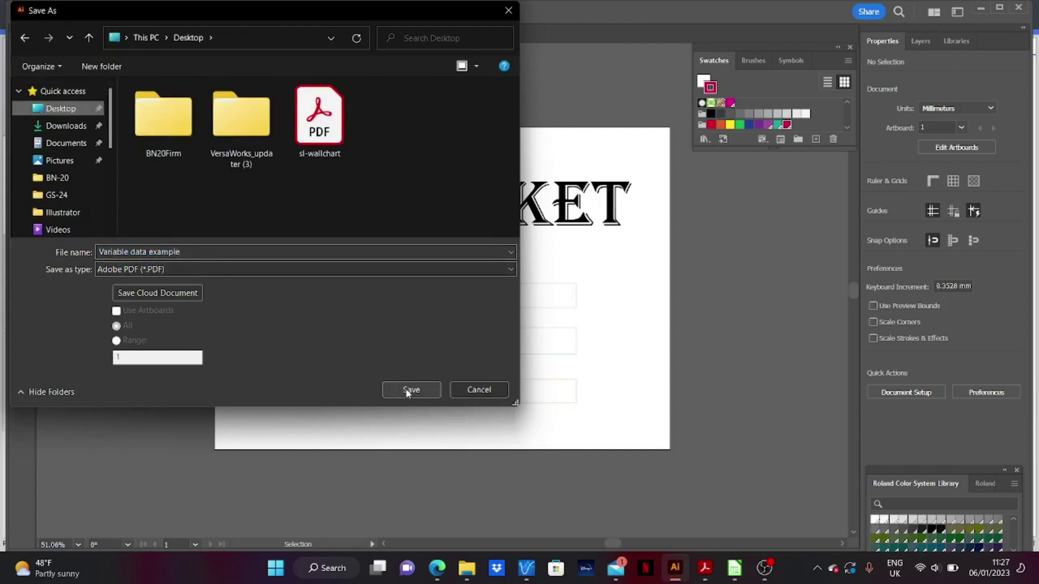
left_click(410, 389)
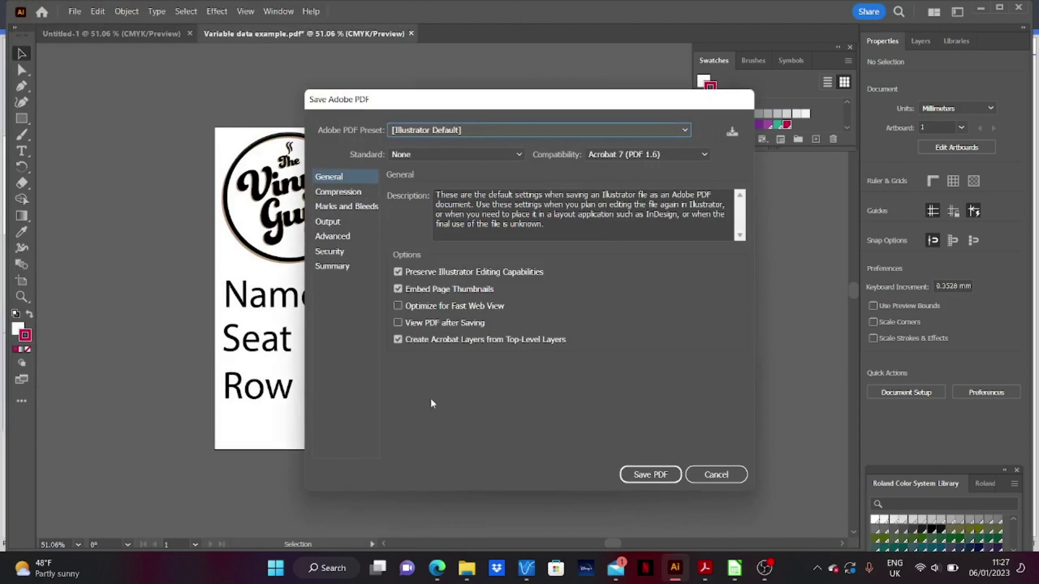
left_click(671, 474)
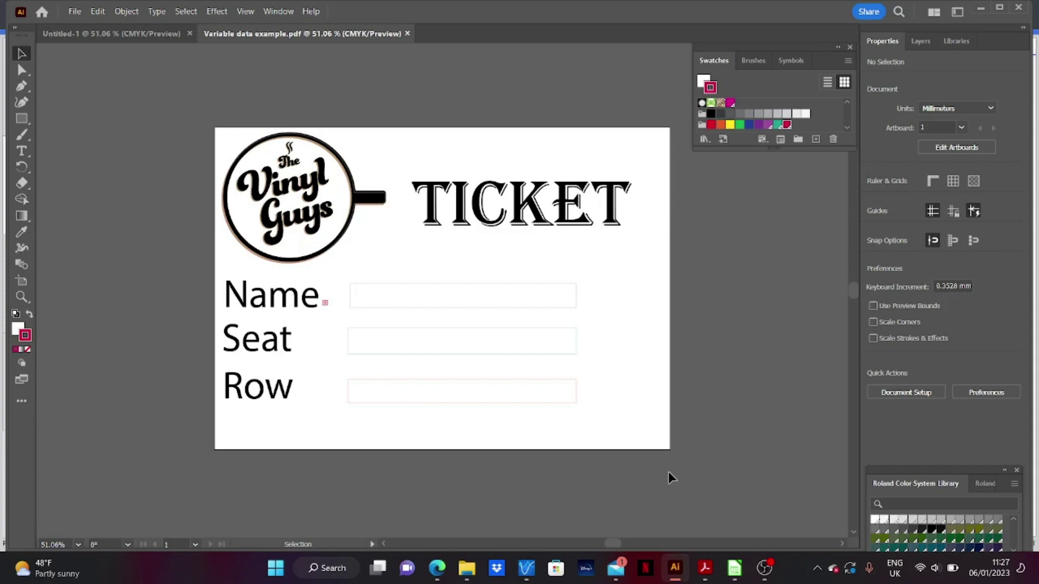
Switch to the LibreOffice Calc spreadsheet and enter the column headers VDP_Name, VDP_Seat and VDP_Row in cells A1 to C1
left_click(735, 579)
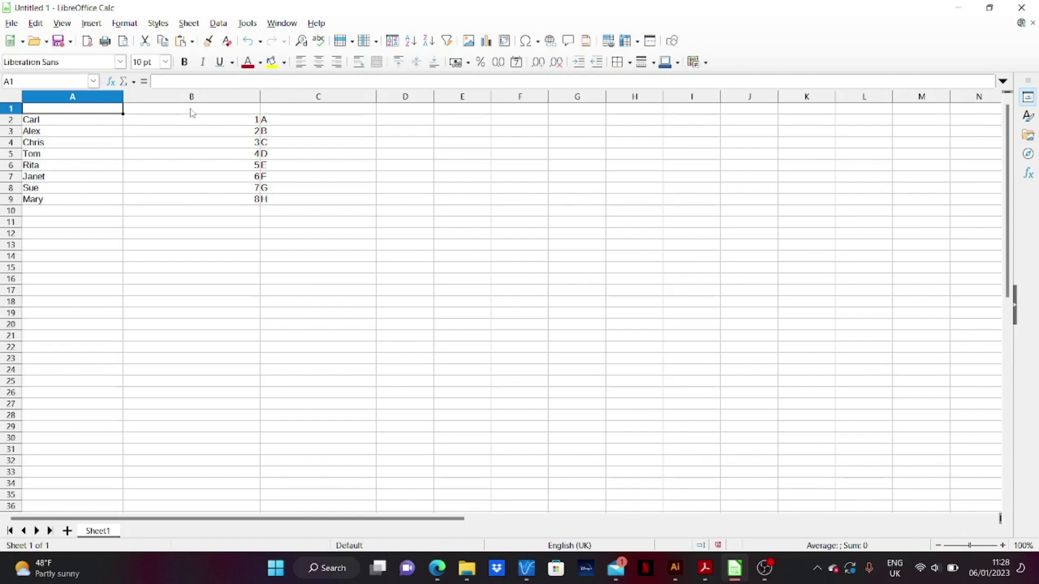
type("VDP")
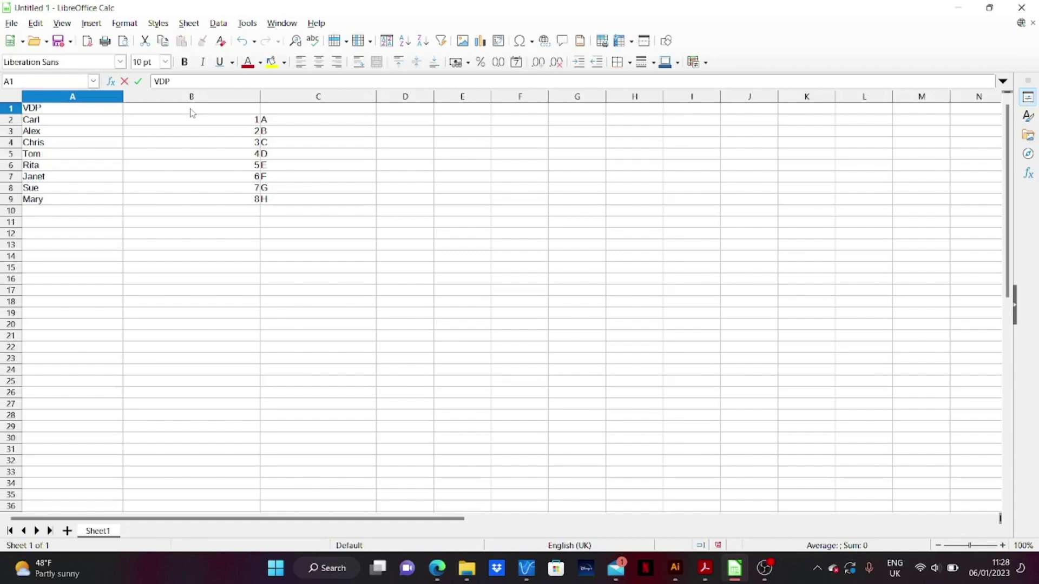
type("_Name")
left_click(172, 113)
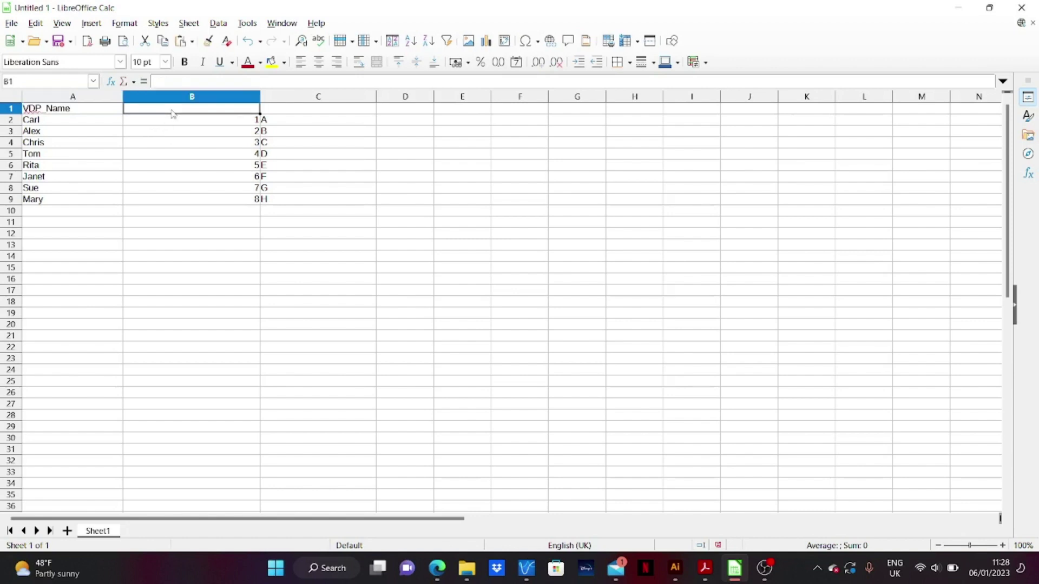
type("VDP_")
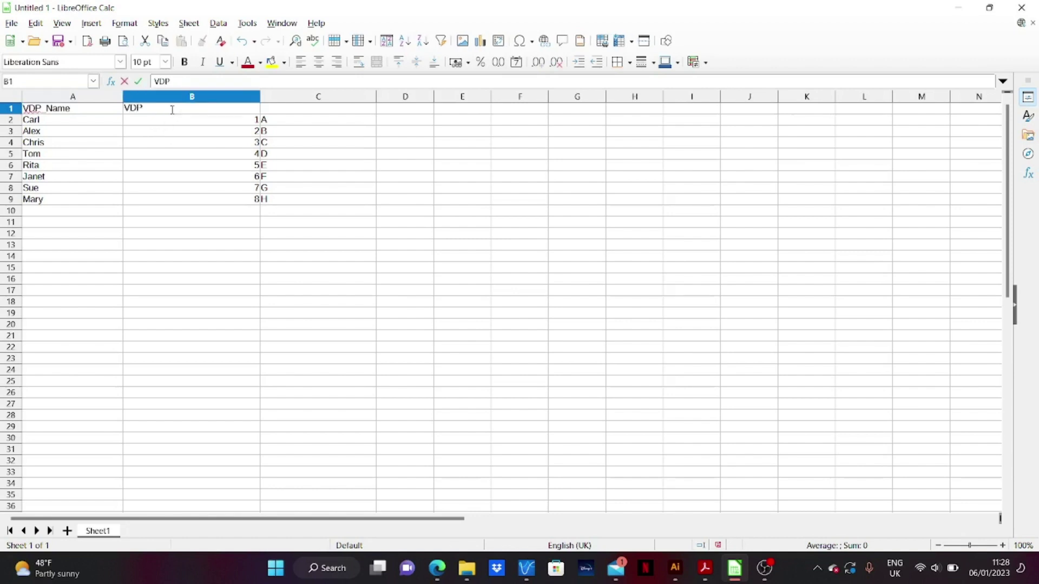
type("Seat")
left_click(301, 111)
type("V")
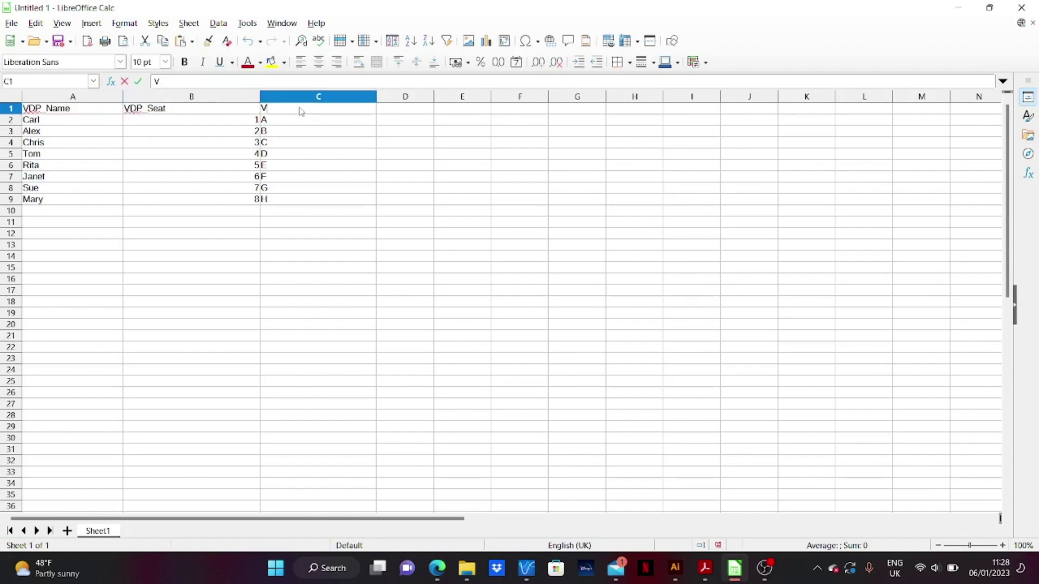
type("DP_")
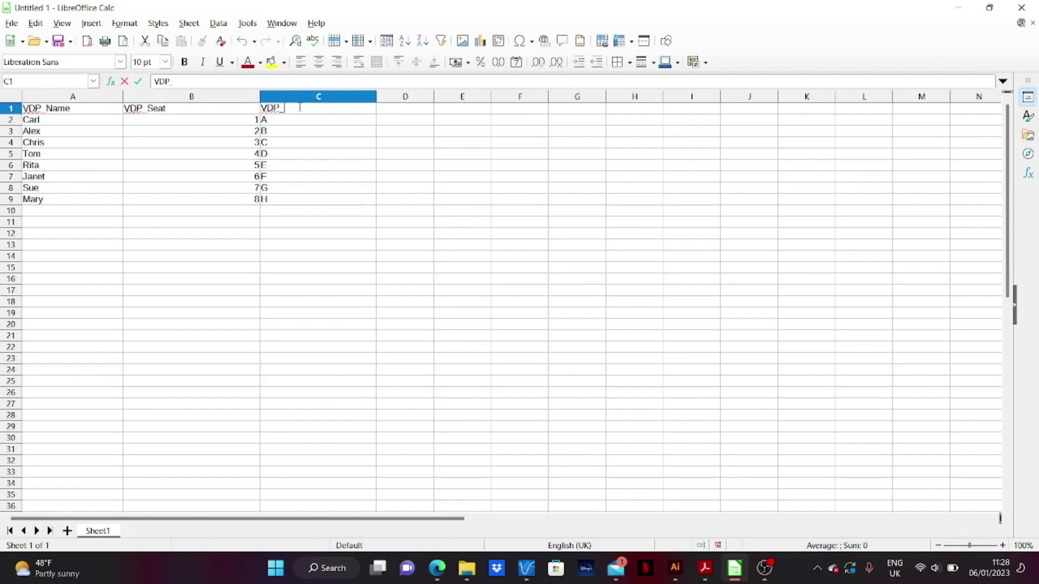
type("Row")
left_click(120, 233)
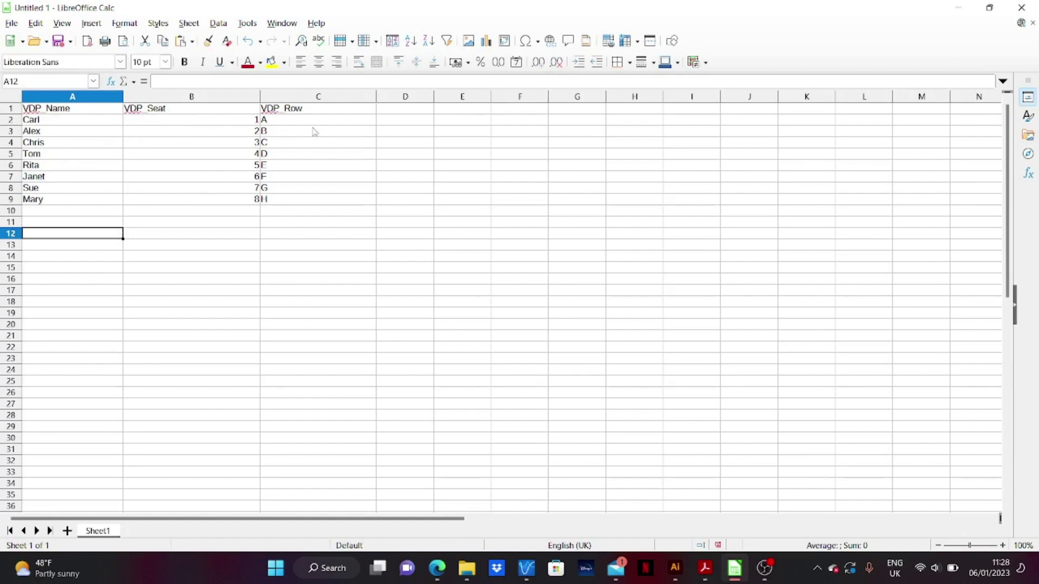
Save the spreadsheet on the Desktop as "VDP" in Text CSV format, keeping the CSV format and default export options
left_click(12, 24)
left_click(68, 179)
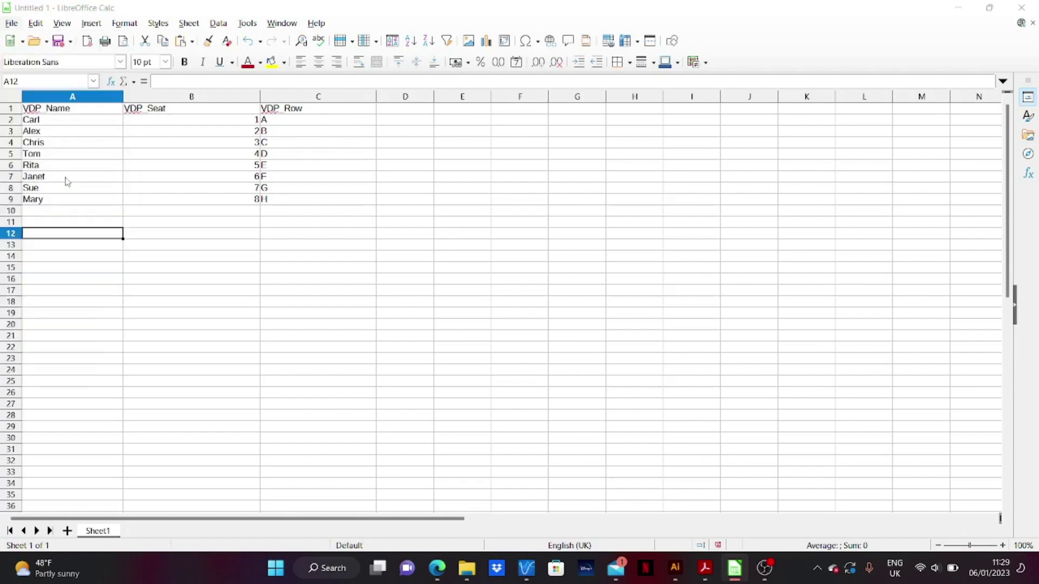
left_click(267, 286)
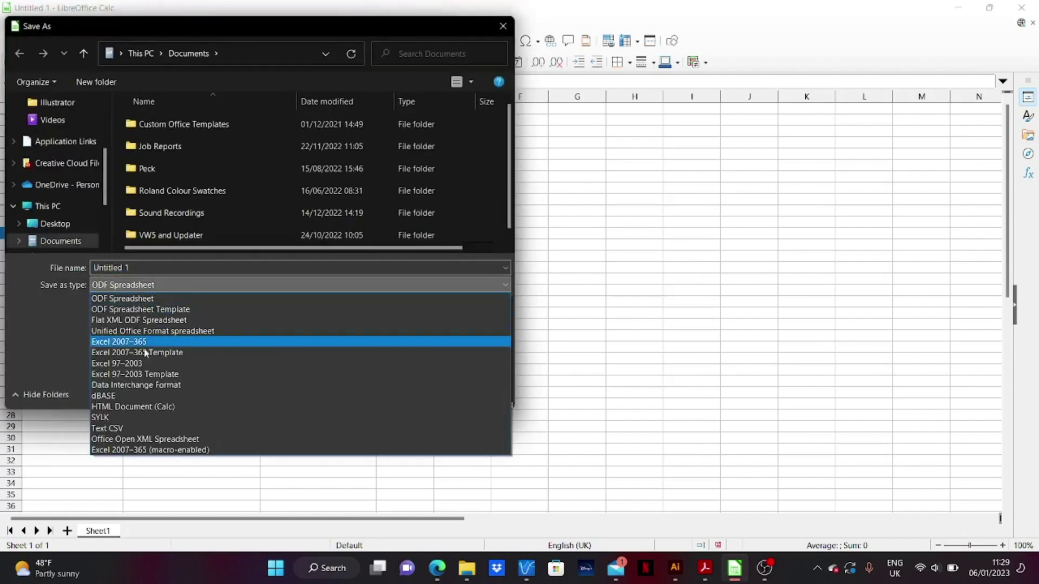
left_click(149, 432)
left_click(88, 268)
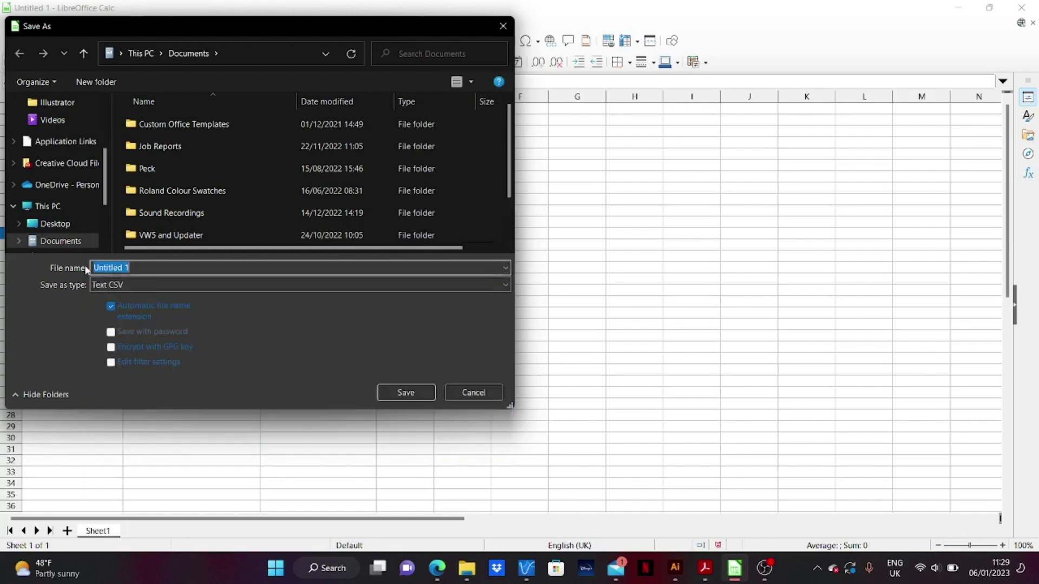
key("BackSpace")
type("VDP")
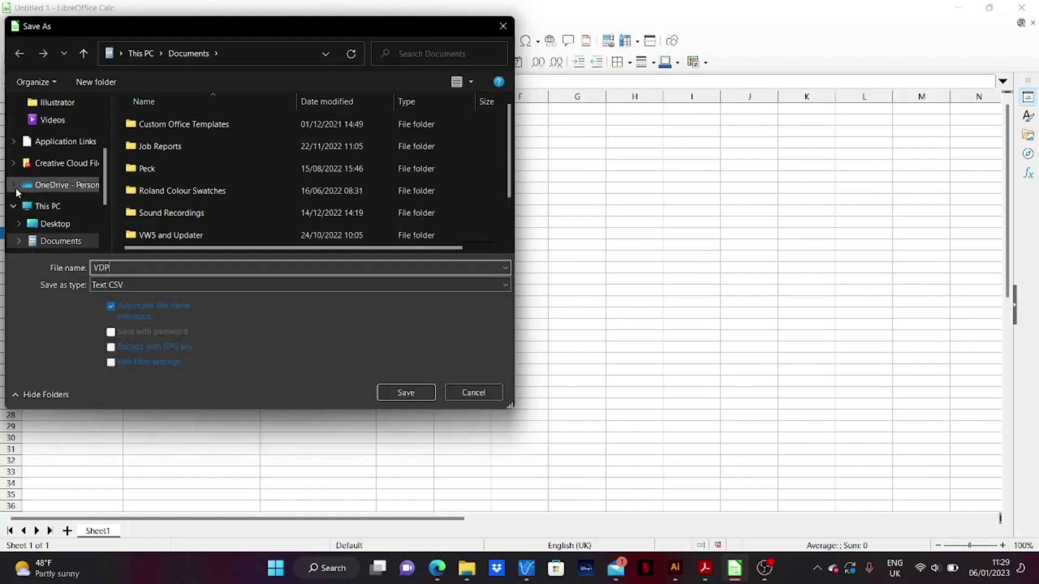
left_click(83, 222)
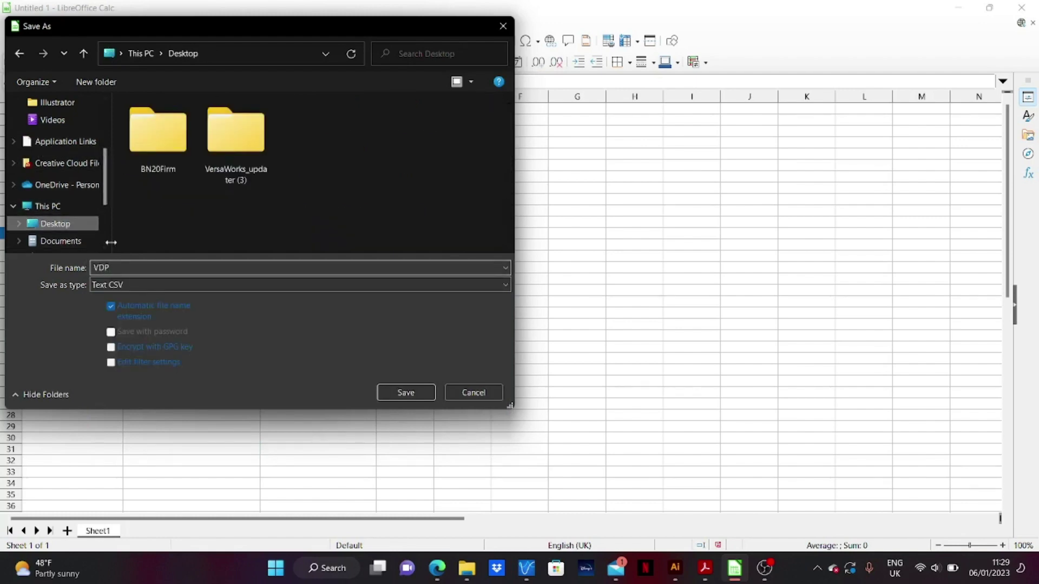
left_click(407, 394)
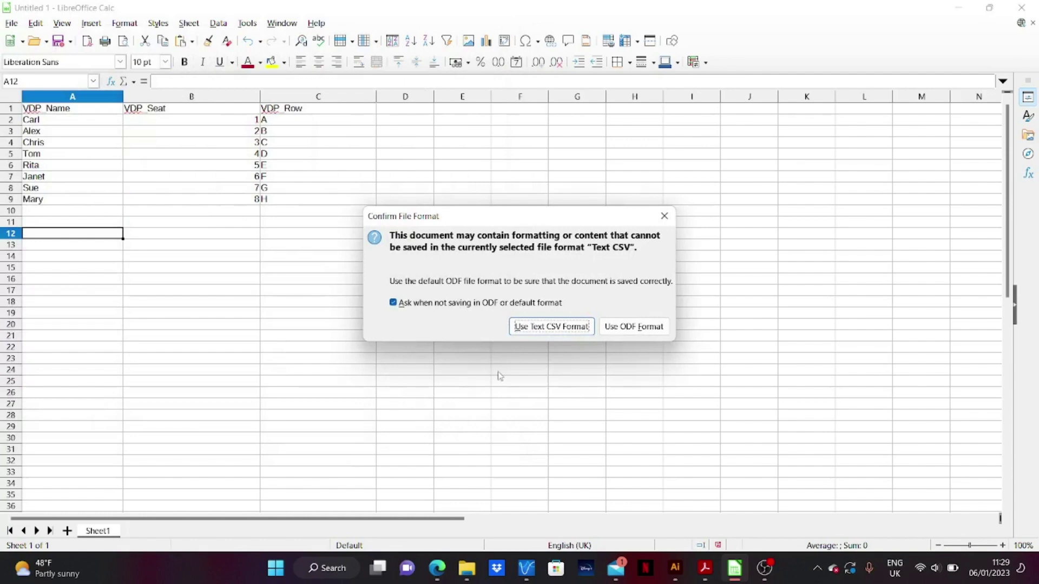
left_click(553, 330)
left_click(563, 345)
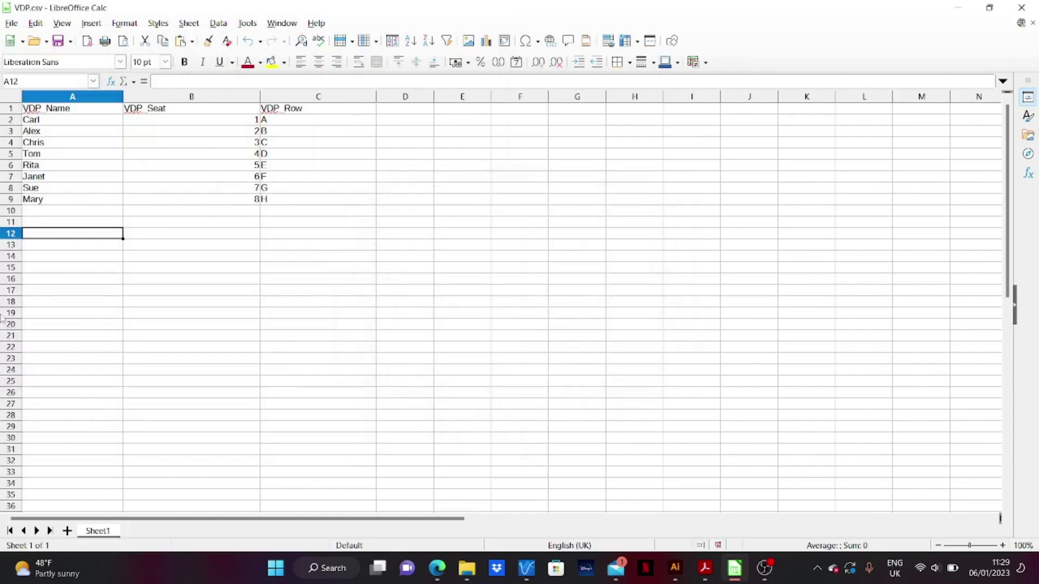
Switch to VersaWorks and add the "Variable data example" PDF from the Desktop to Queue A of the VG2-540
left_click(526, 574)
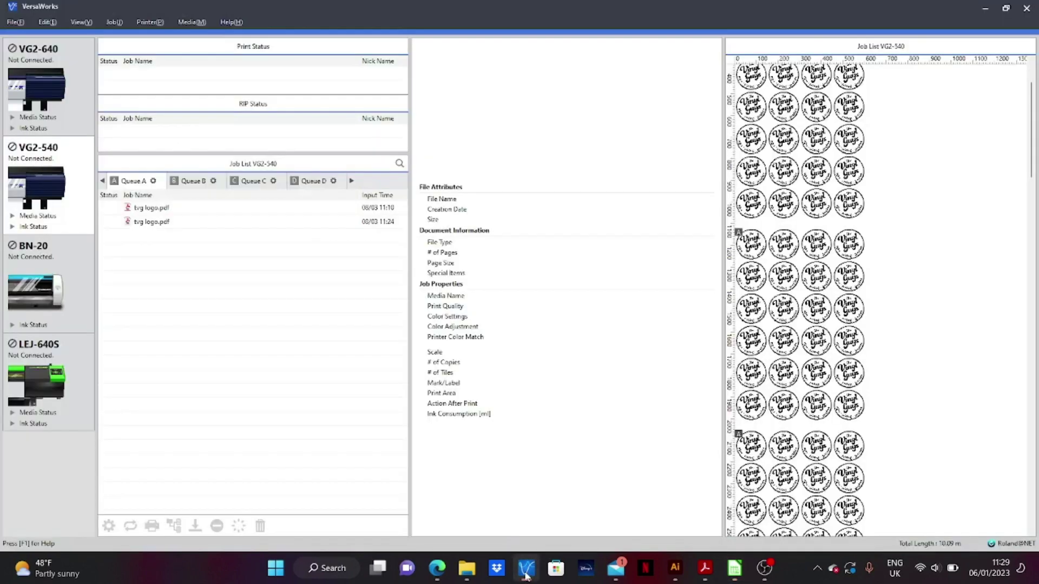
left_click(14, 22)
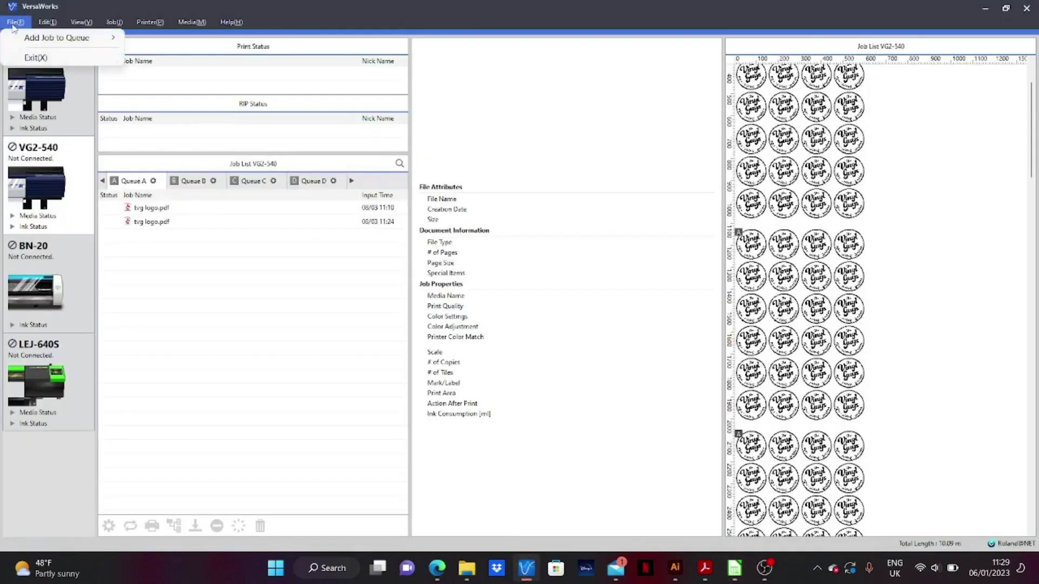
mouse_move(59, 36)
left_click(159, 38)
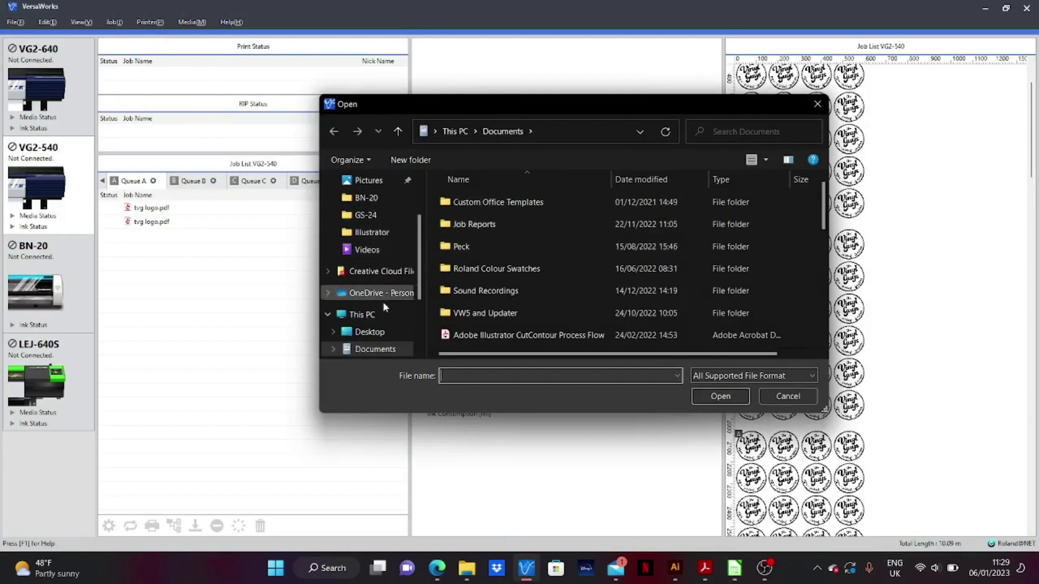
left_click(400, 332)
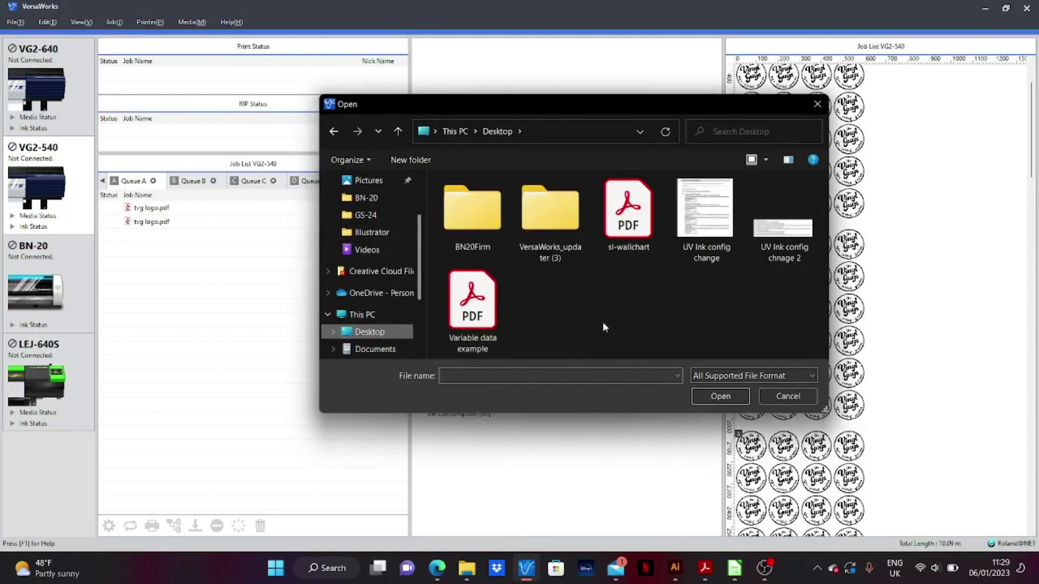
double_click(493, 314)
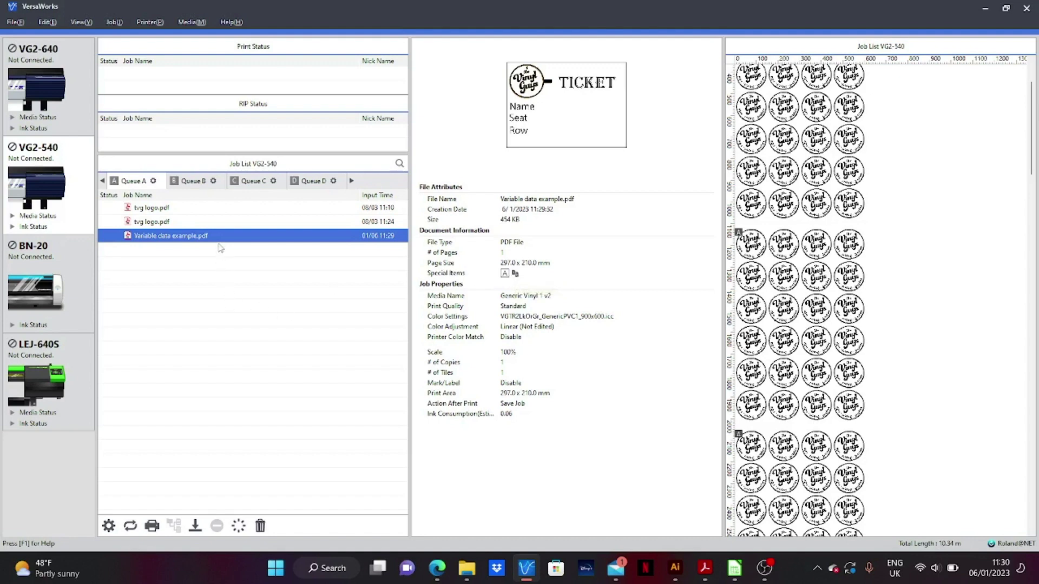
In the ticket job's settings, set the number of copies to 8 and center the layout on the media
left_click(108, 527)
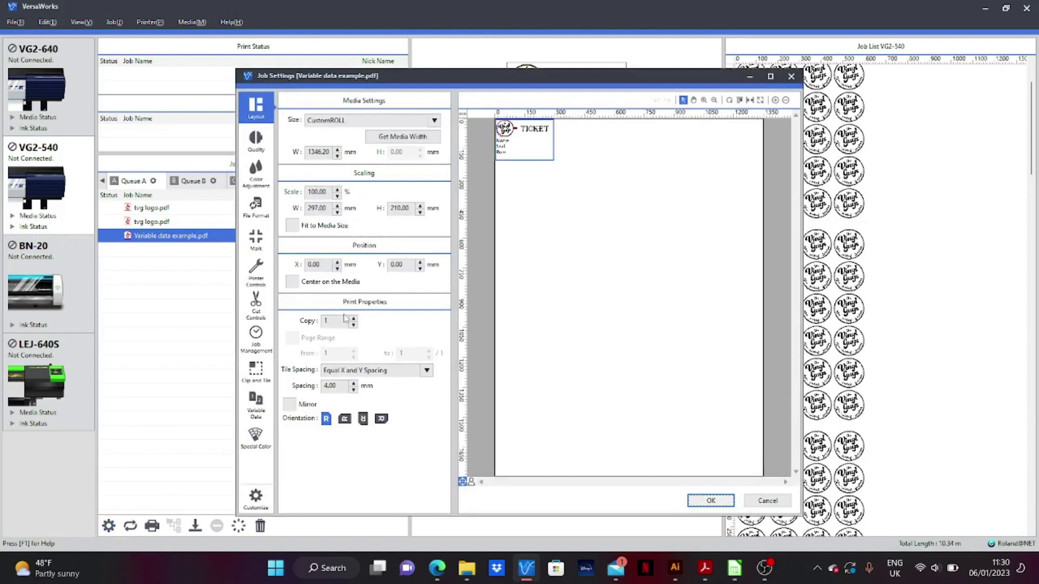
left_click_drag(338, 324, 314, 324)
key("Return")
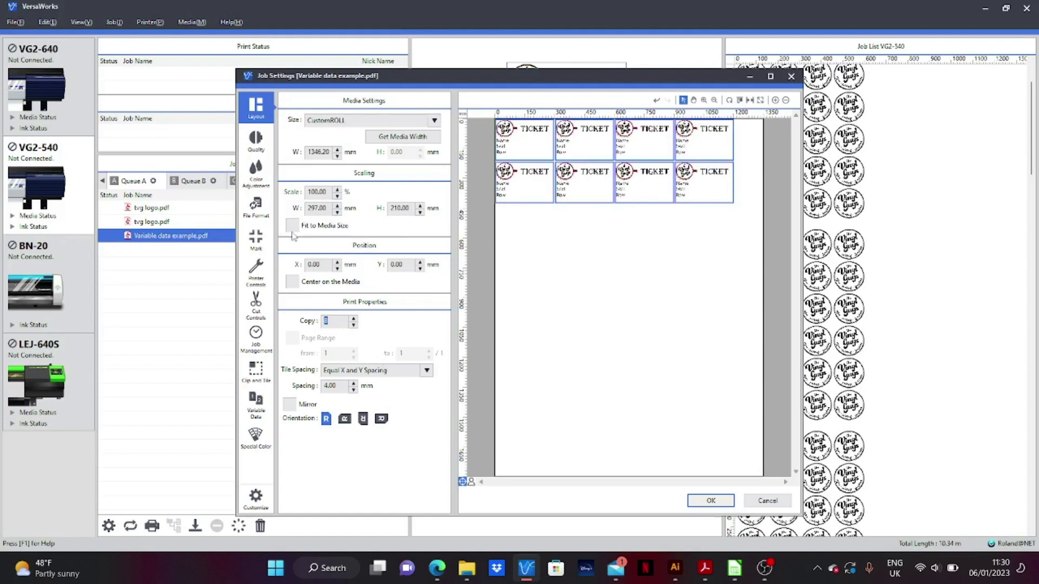
left_click(295, 283)
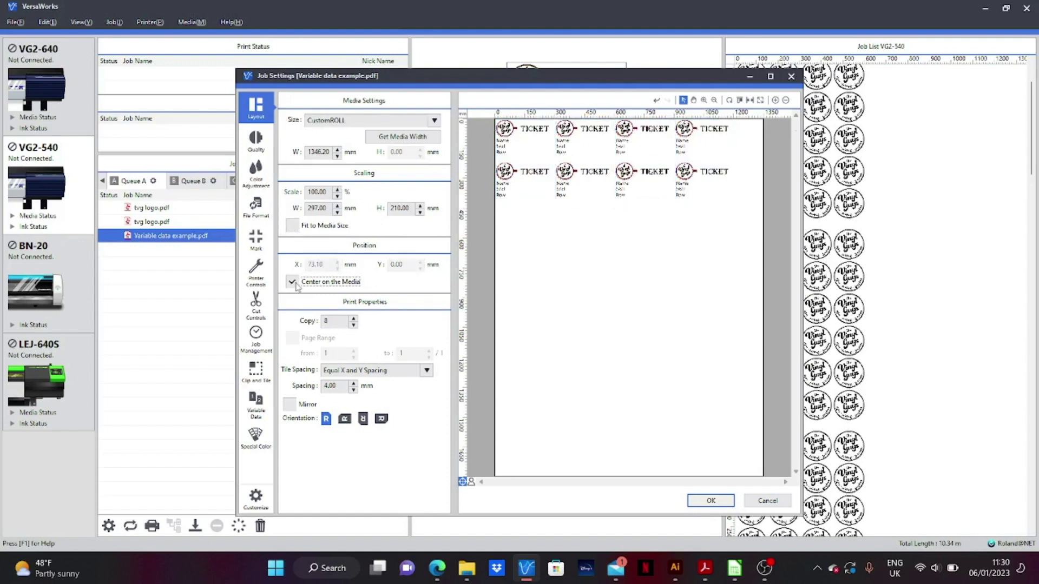
Enable variable data printing for the ticket job and import the VDP CSV file from the Desktop
left_click(256, 141)
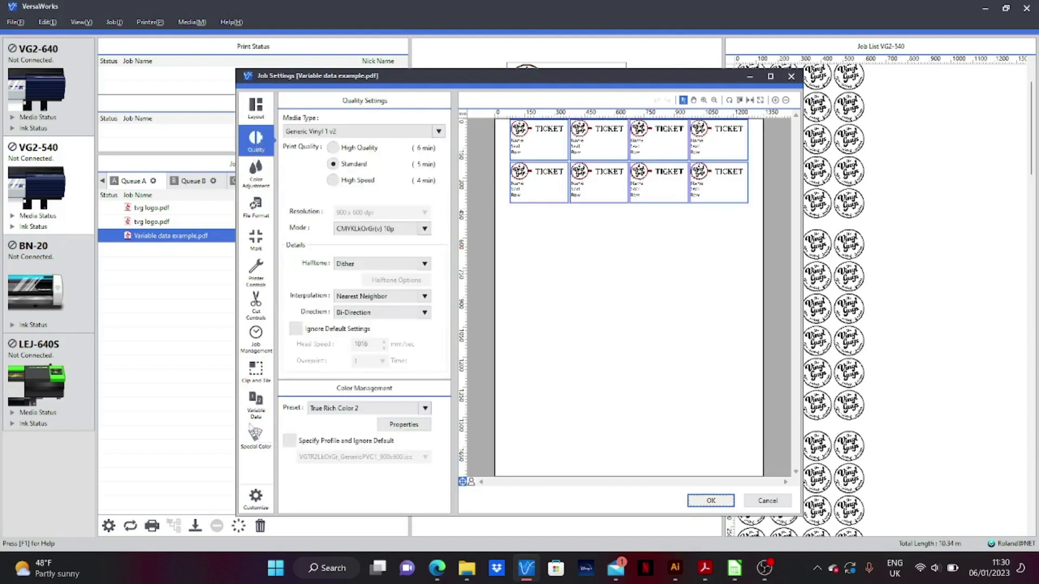
left_click(256, 404)
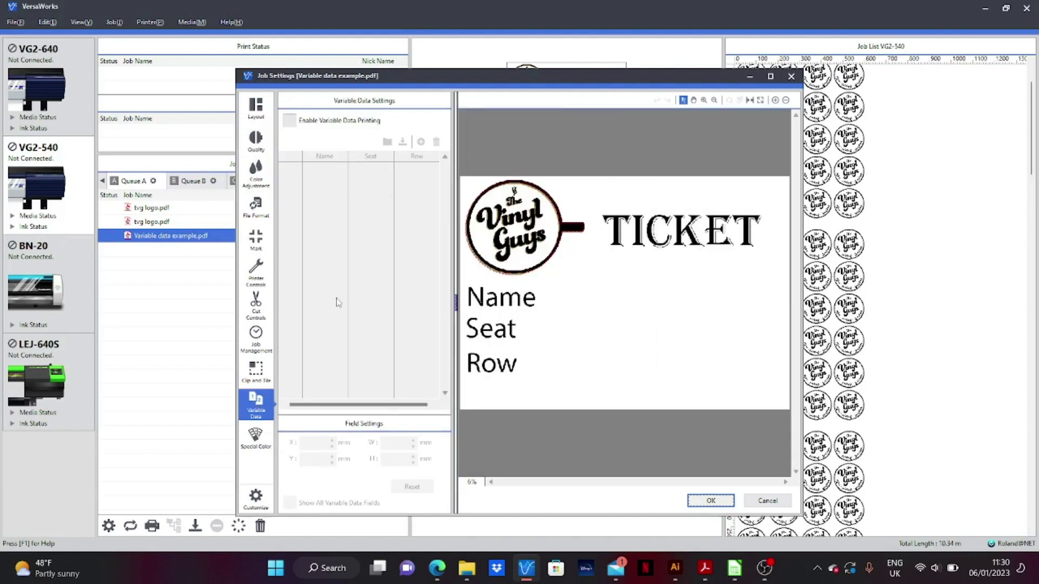
left_click(289, 121)
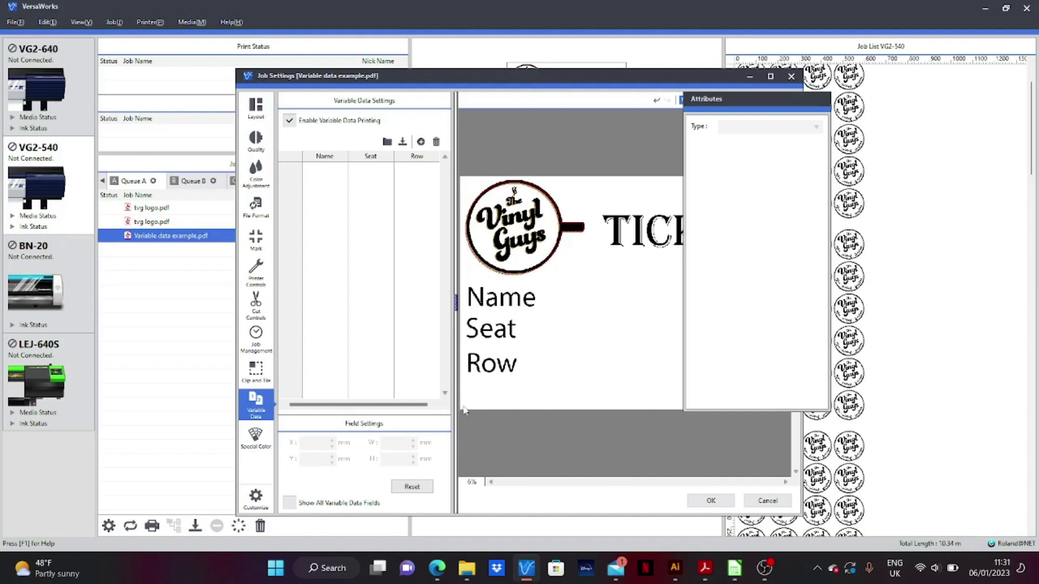
left_click(387, 141)
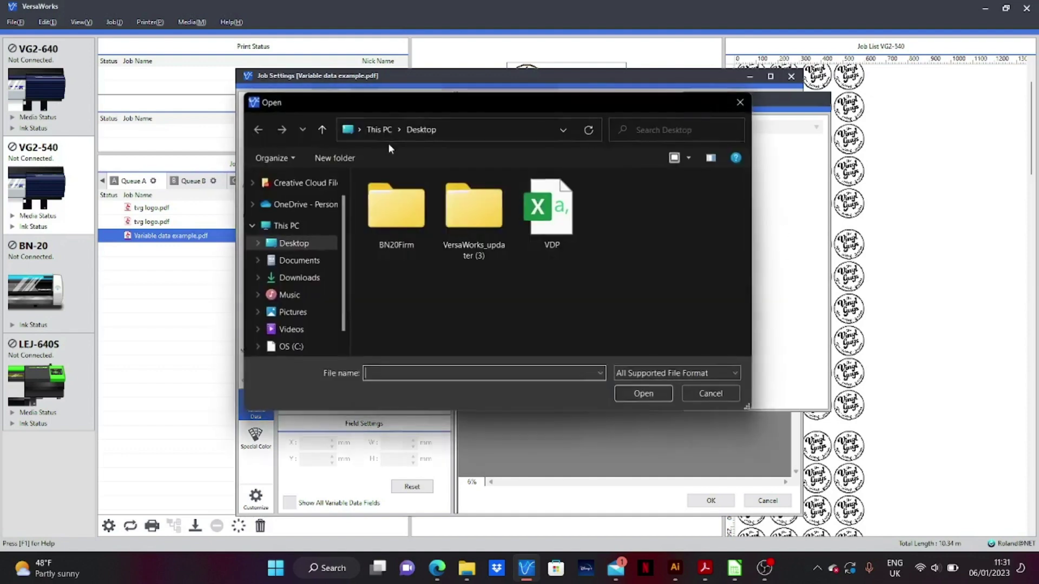
double_click(556, 213)
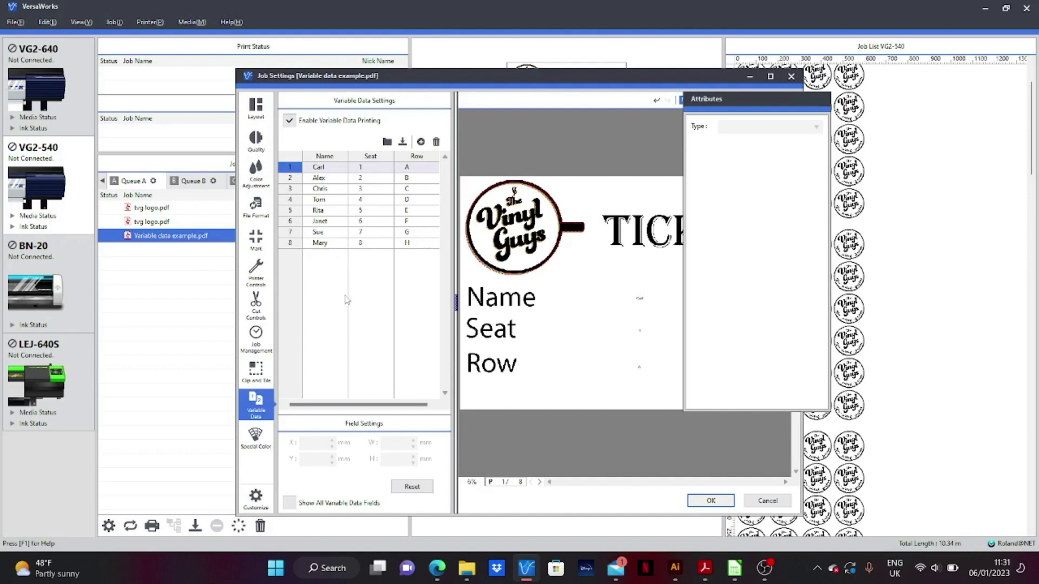
Preview different imported records on the ticket to check how the variable data fills the fields
left_click(323, 180)
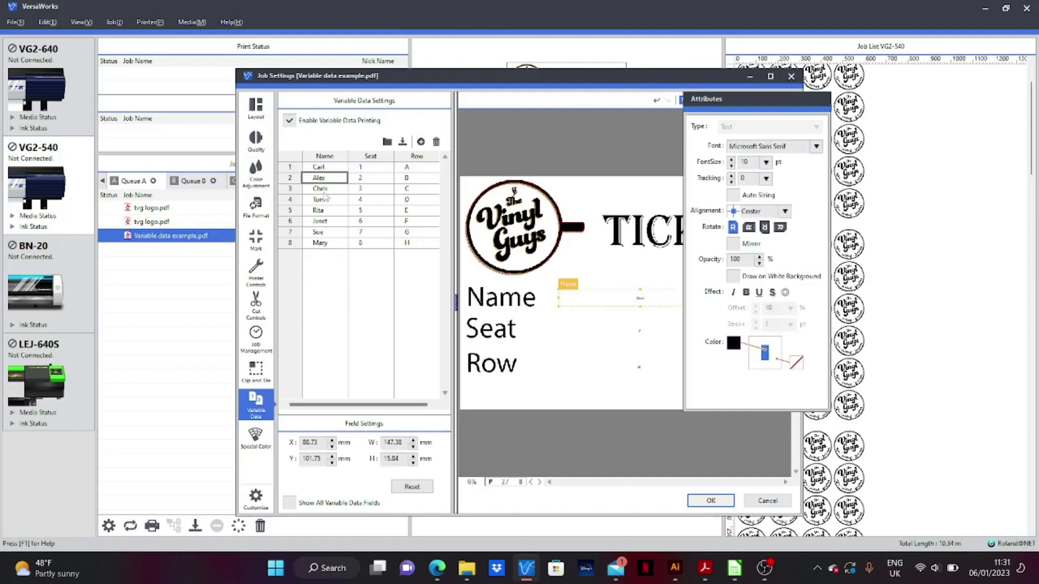
left_click(325, 188)
left_click(330, 200)
left_click(336, 212)
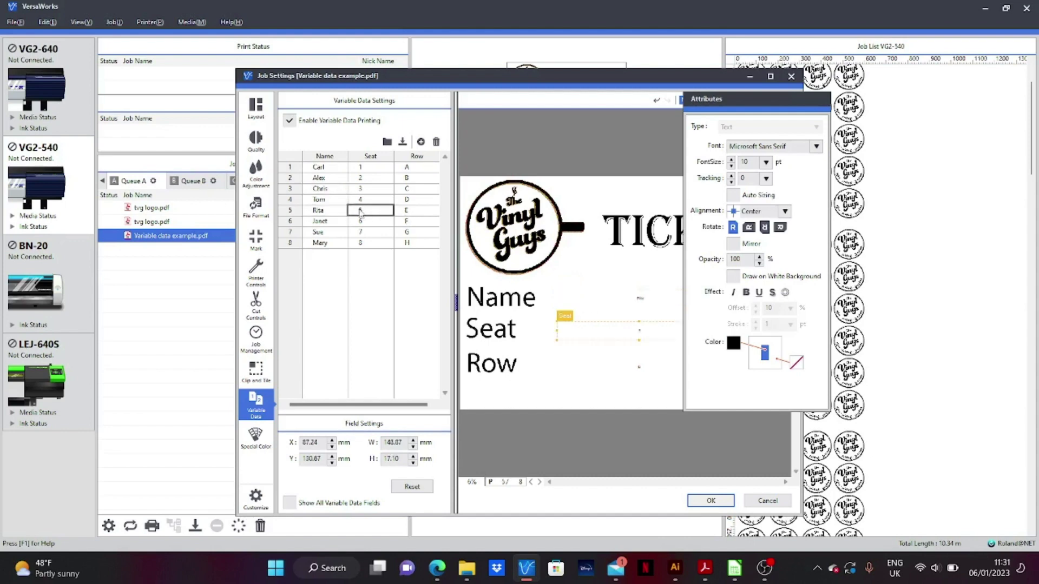
left_click(333, 213)
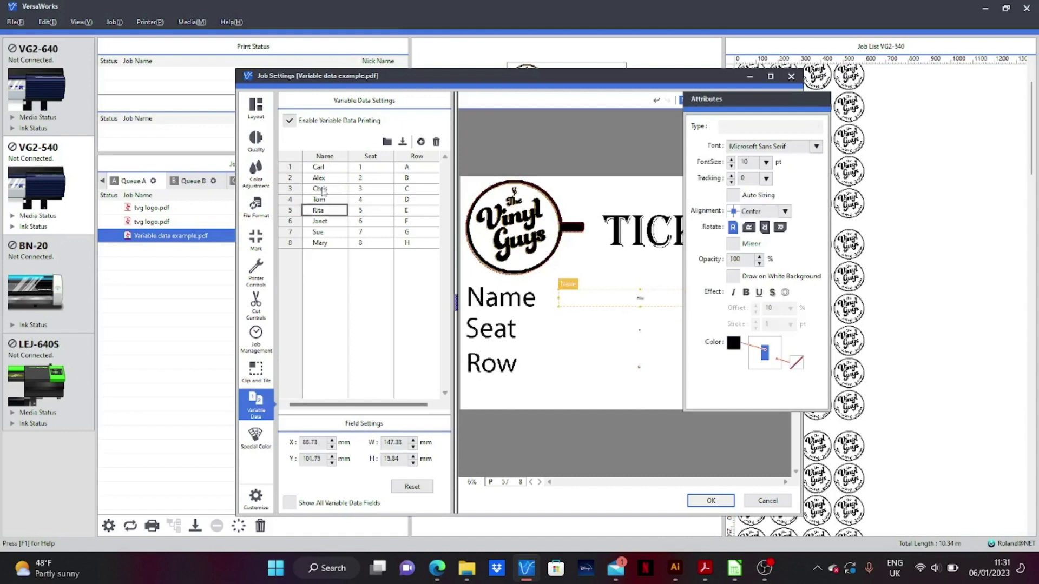
left_click(323, 189)
left_click(328, 201)
left_click(332, 222)
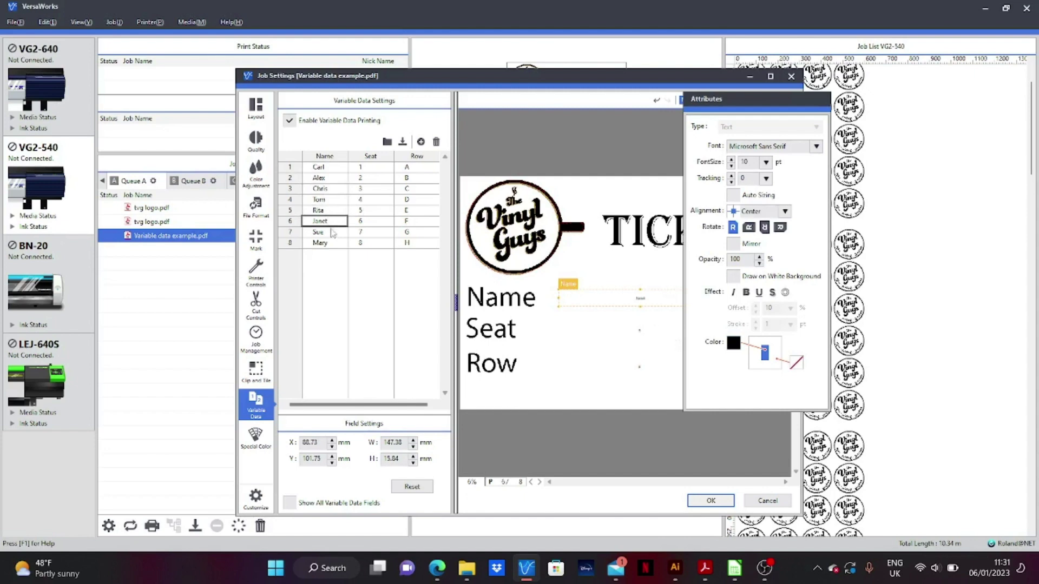
left_click(332, 233)
left_click(336, 202)
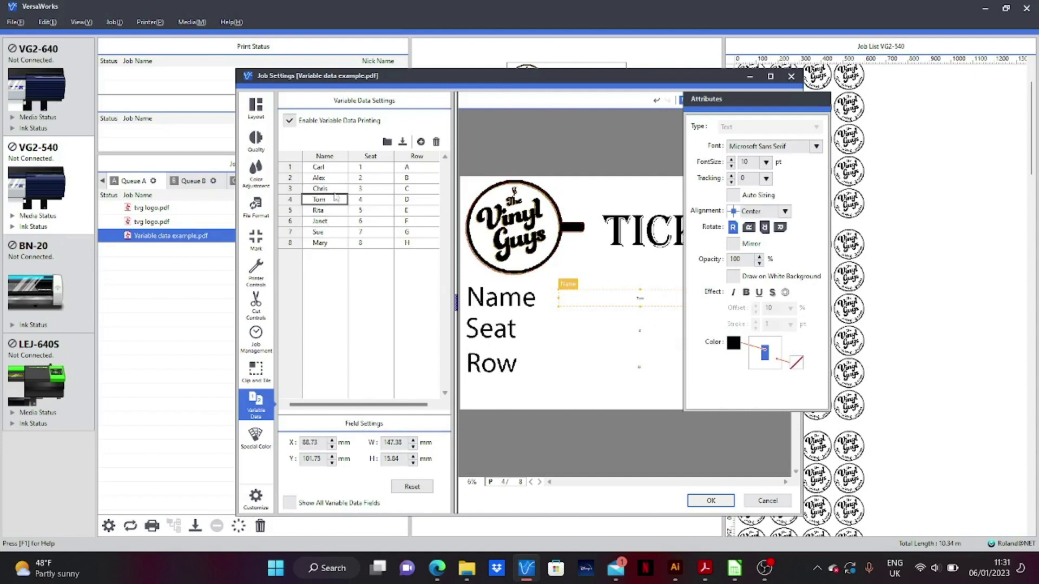
left_click(331, 190)
Format the entire Name column's text in the Niagara Solid font at 72 pt
left_click(323, 157)
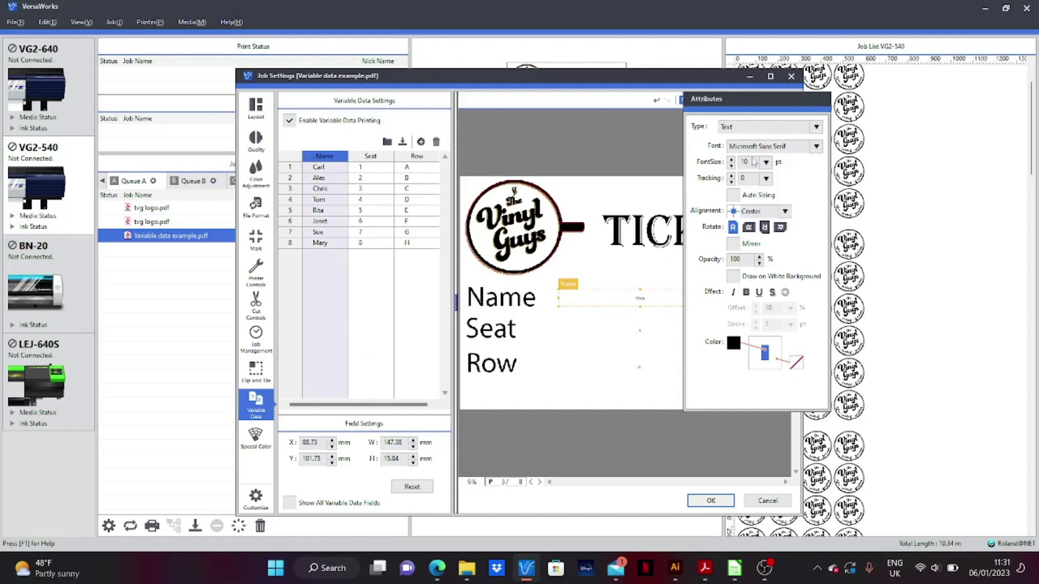
left_click(815, 147)
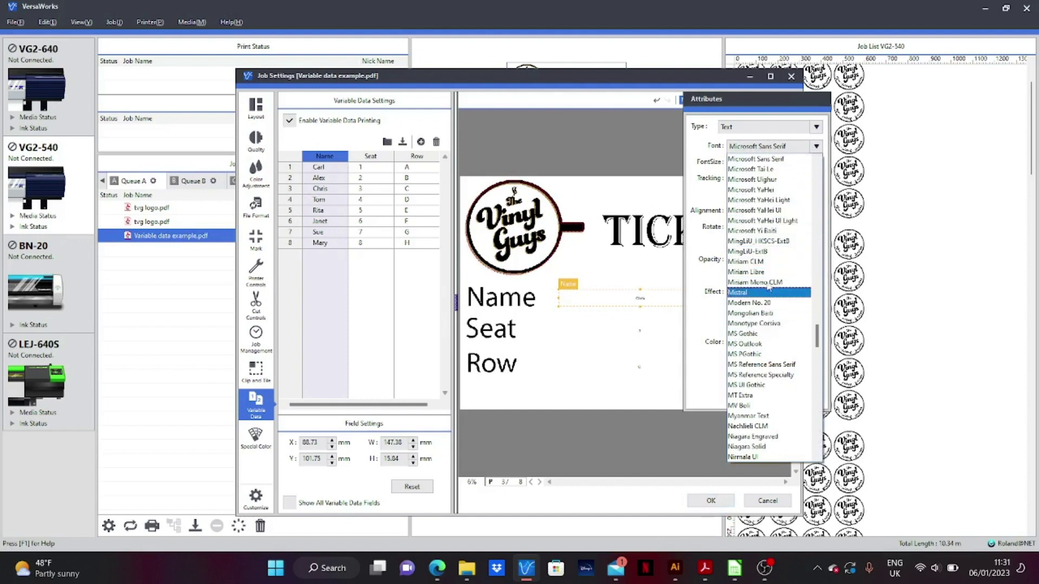
left_click(771, 426)
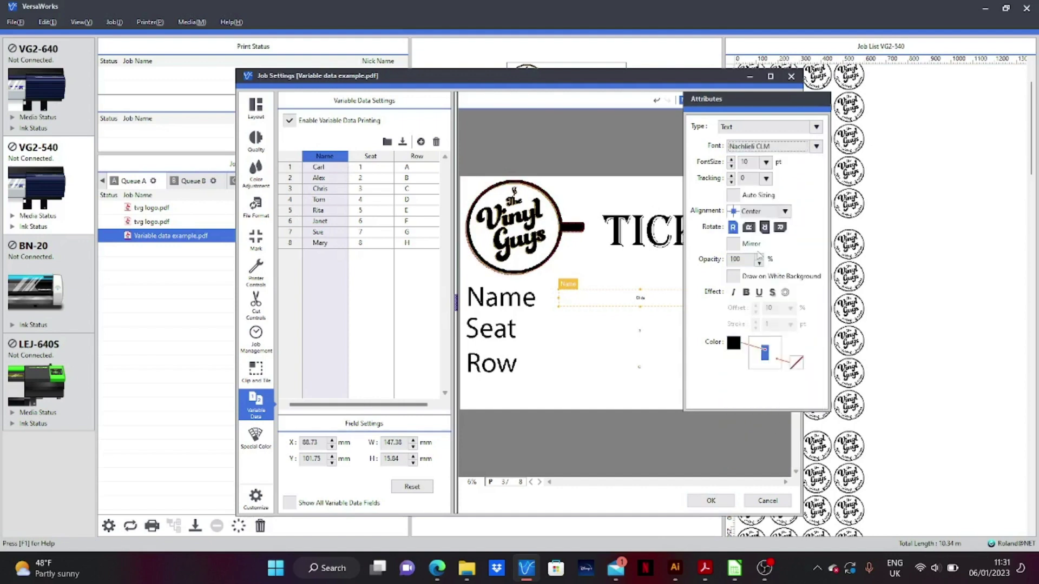
left_click(766, 162)
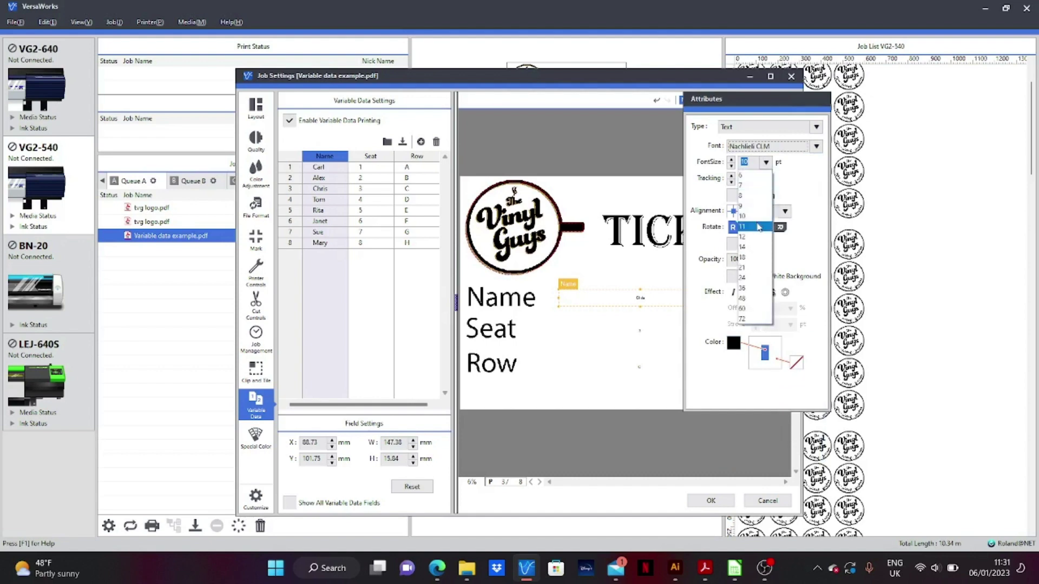
left_click(756, 323)
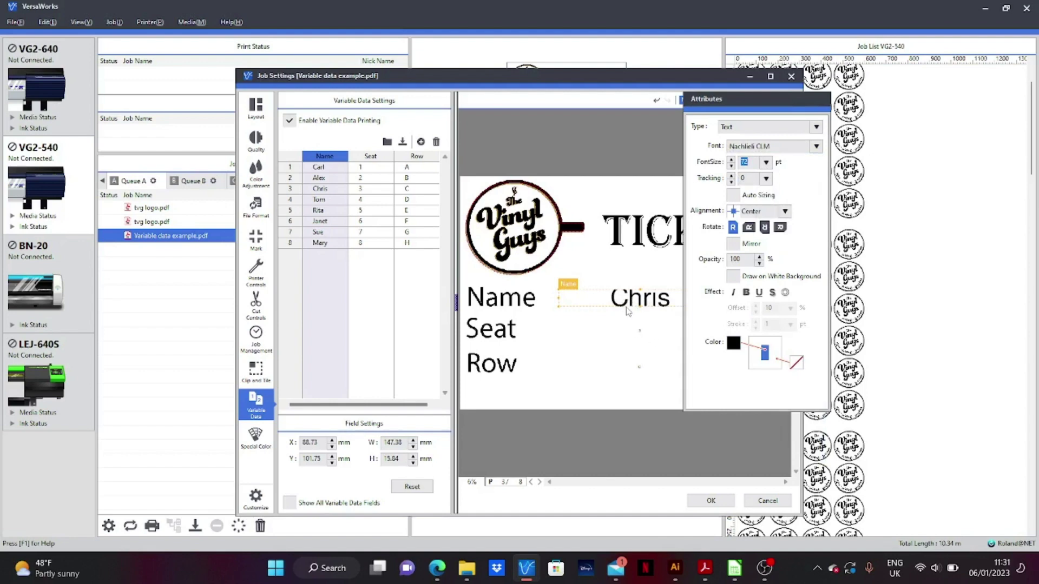
left_click(816, 148)
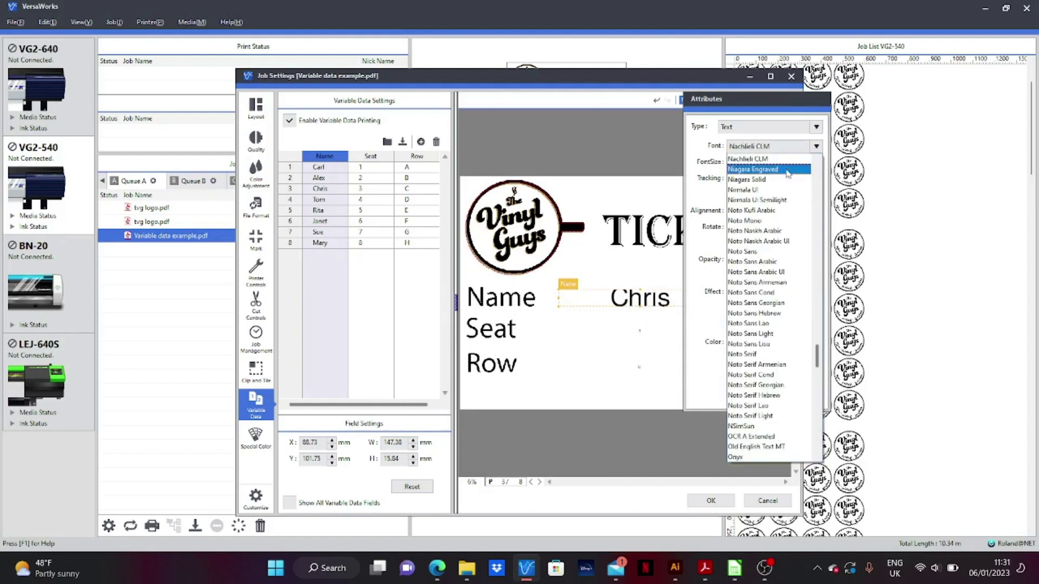
left_click(778, 180)
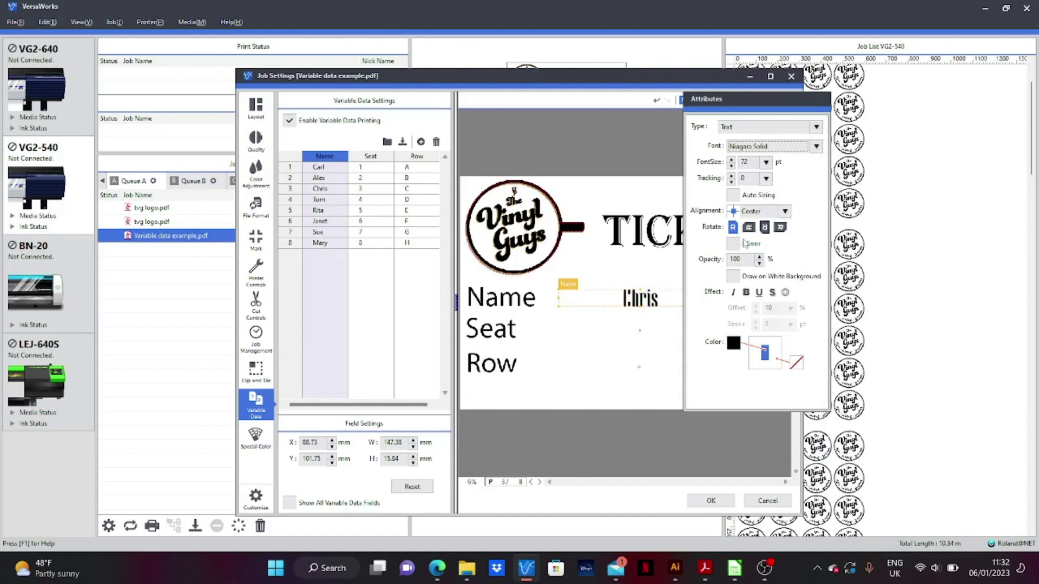
Try rotating and mirroring the Name column's text, restoring the original orientation after each trial
left_click(749, 227)
left_click(735, 229)
left_click(733, 245)
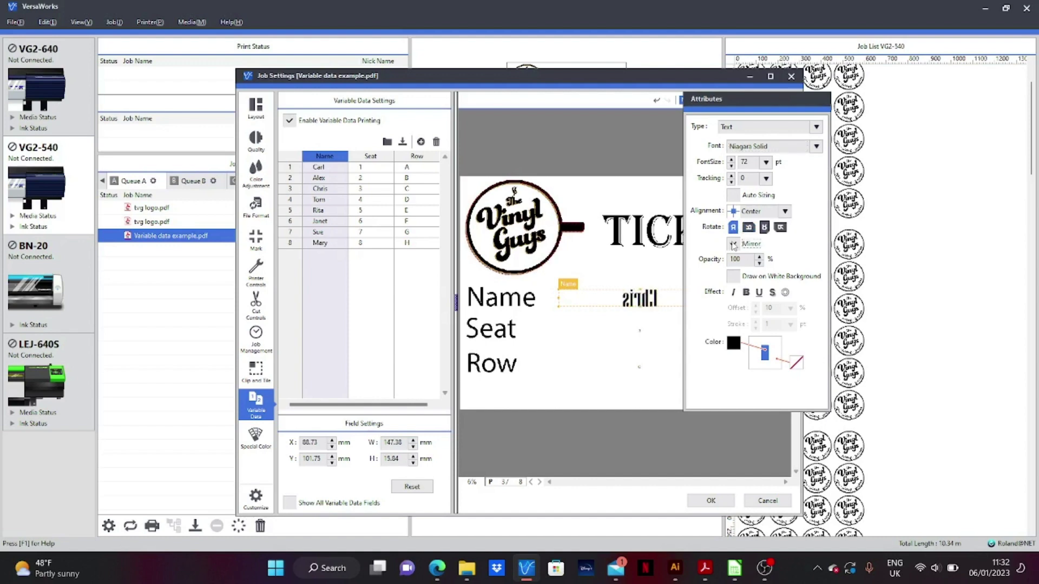
left_click(733, 245)
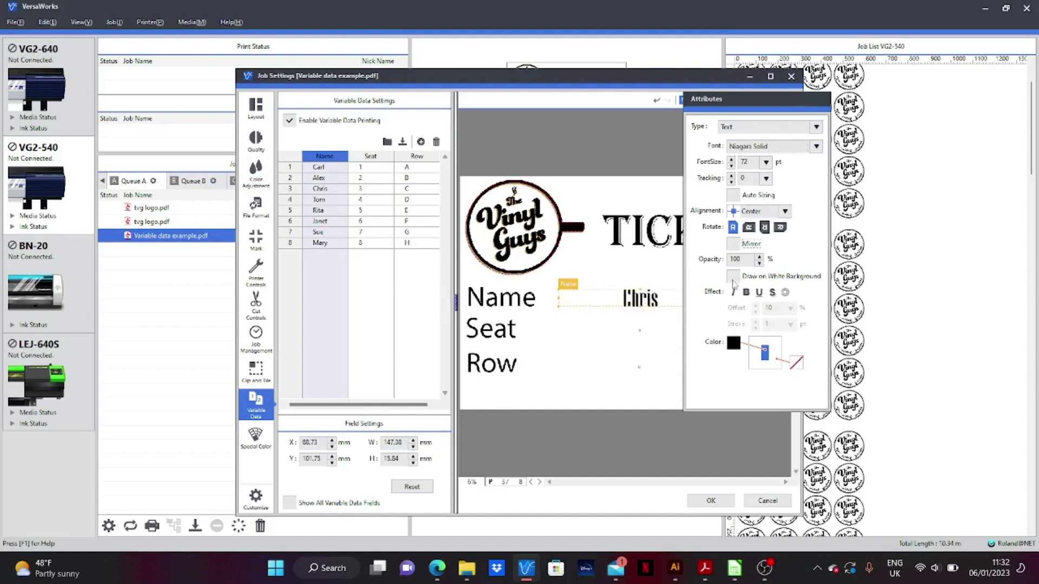
Try left and right alignment on the Name column's text, returning it to Center alignment
left_click(785, 212)
left_click(760, 239)
left_click(785, 211)
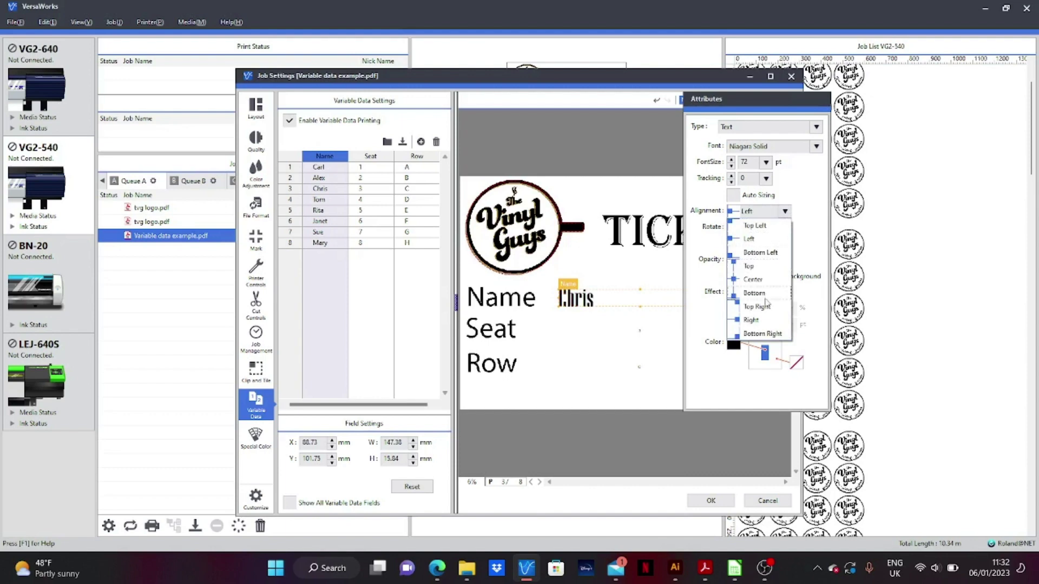
left_click(767, 320)
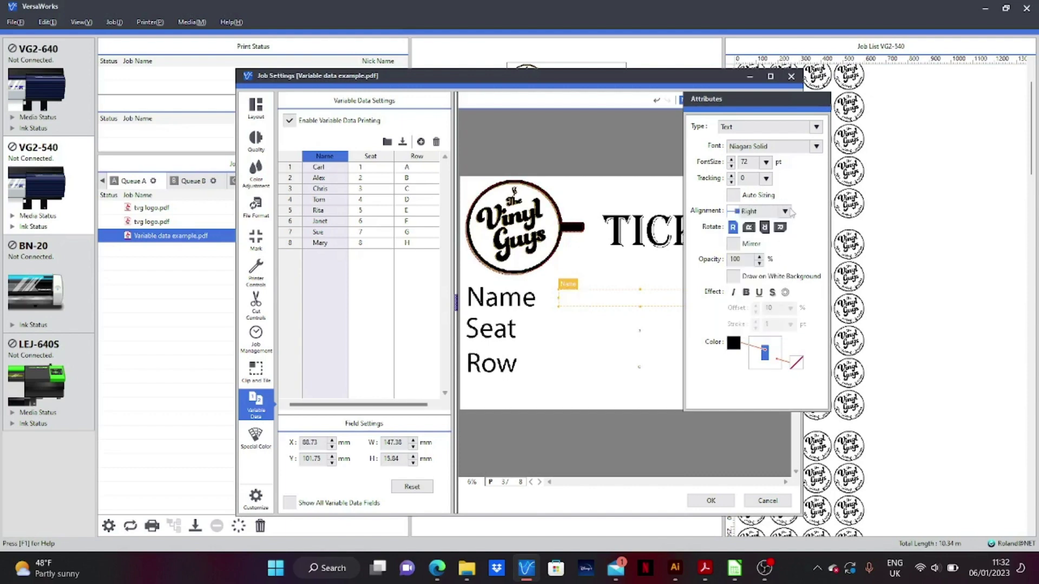
left_click(788, 212)
left_click(767, 279)
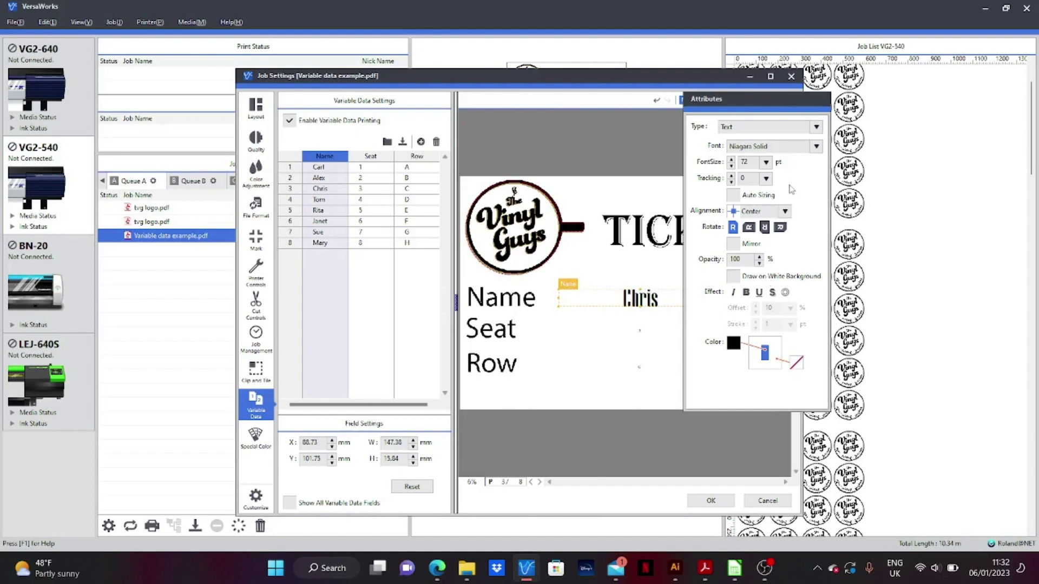
Set the Name column's font size to 60 pt
left_click(765, 162)
left_click(758, 308)
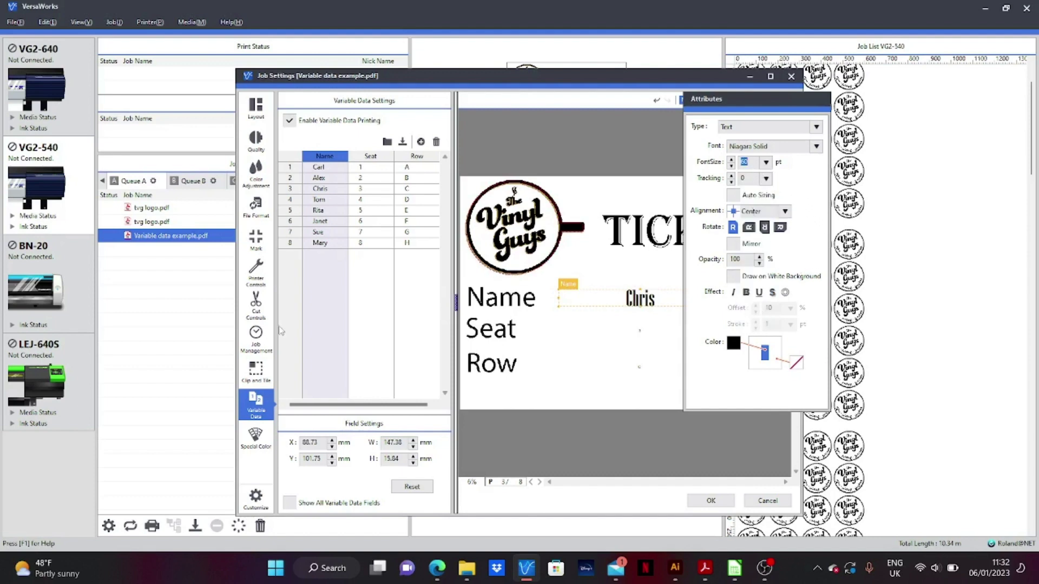
Format the entire Seat column's text in the Microsoft YaHei UI Light font at 36 pt
left_click(363, 157)
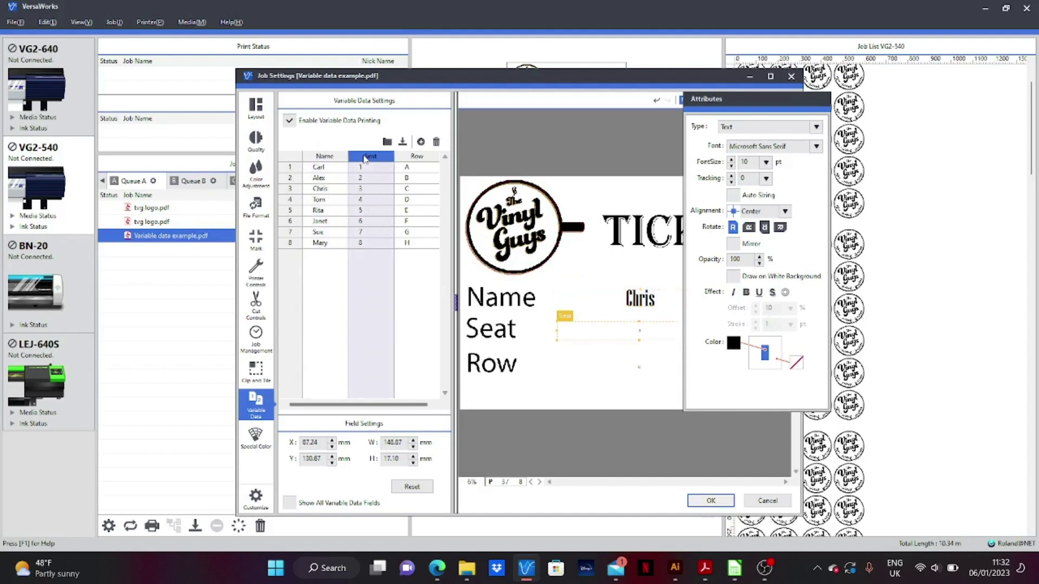
left_click(816, 146)
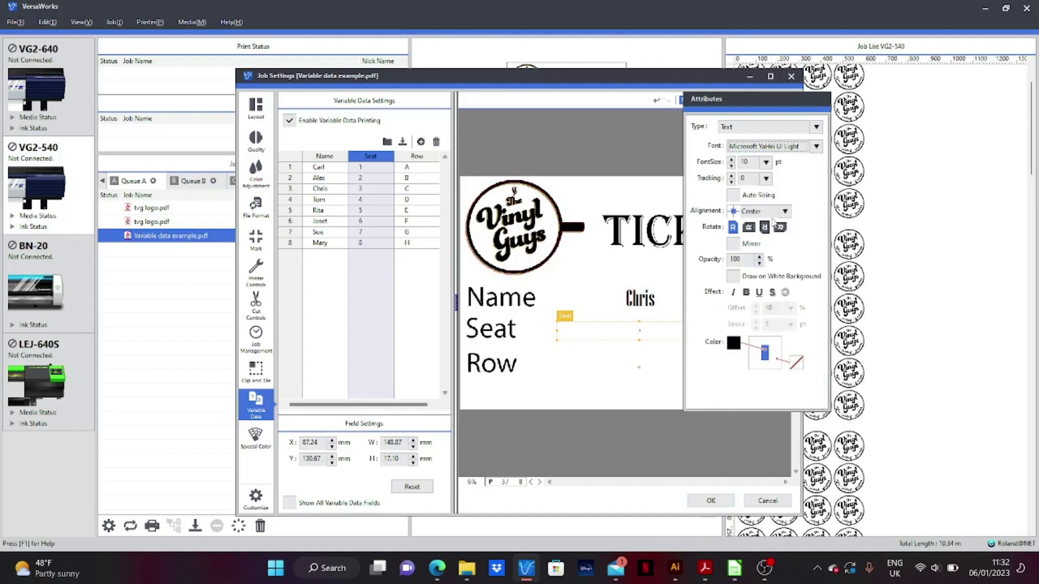
left_click(769, 220)
left_click(765, 163)
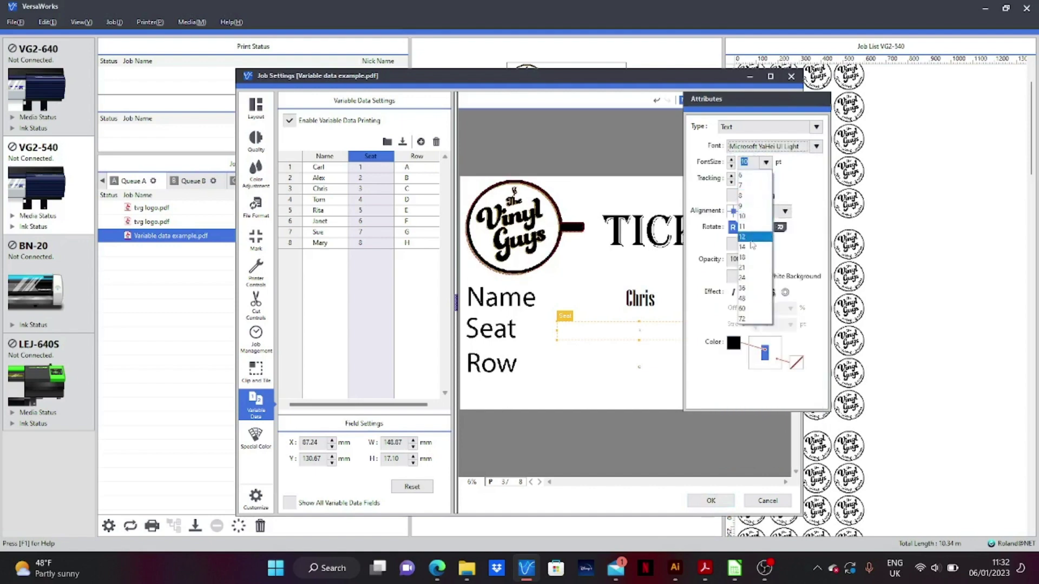
left_click(756, 289)
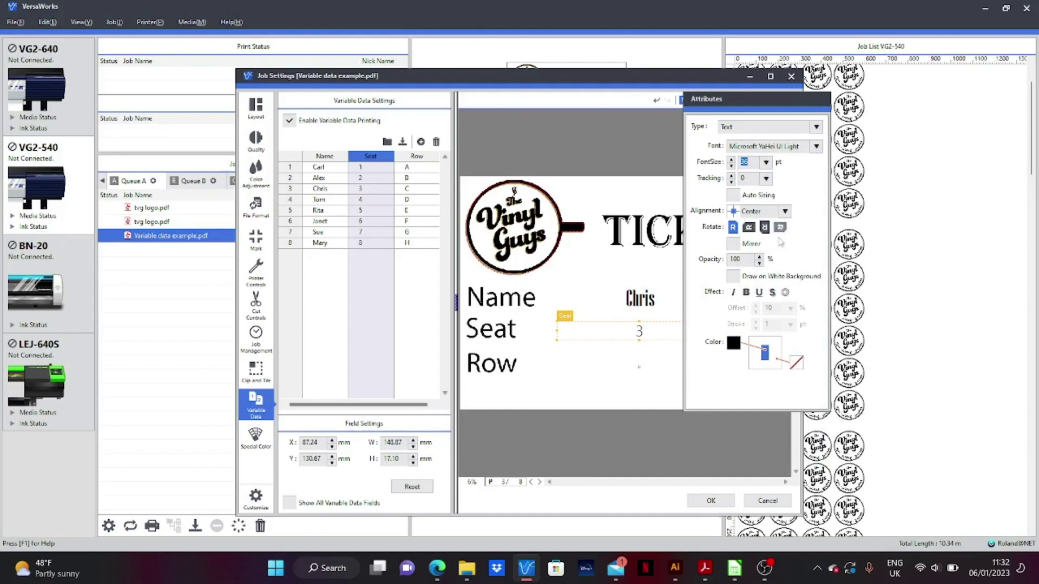
Format the entire Row column in the Niagara Engraved font at 36 pt, with Text as its data type
left_click(421, 157)
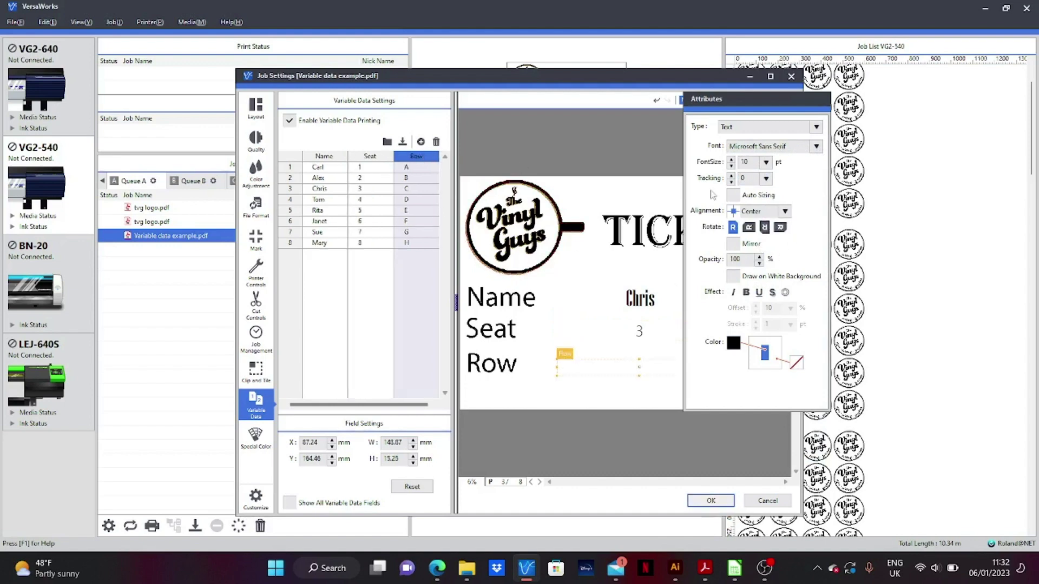
left_click(816, 147)
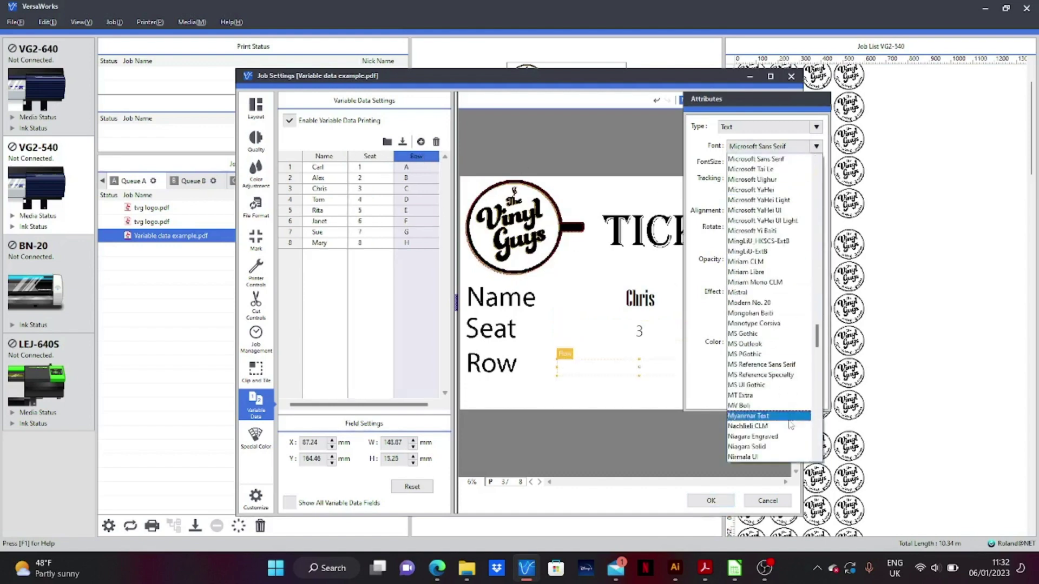
left_click(770, 436)
left_click(765, 162)
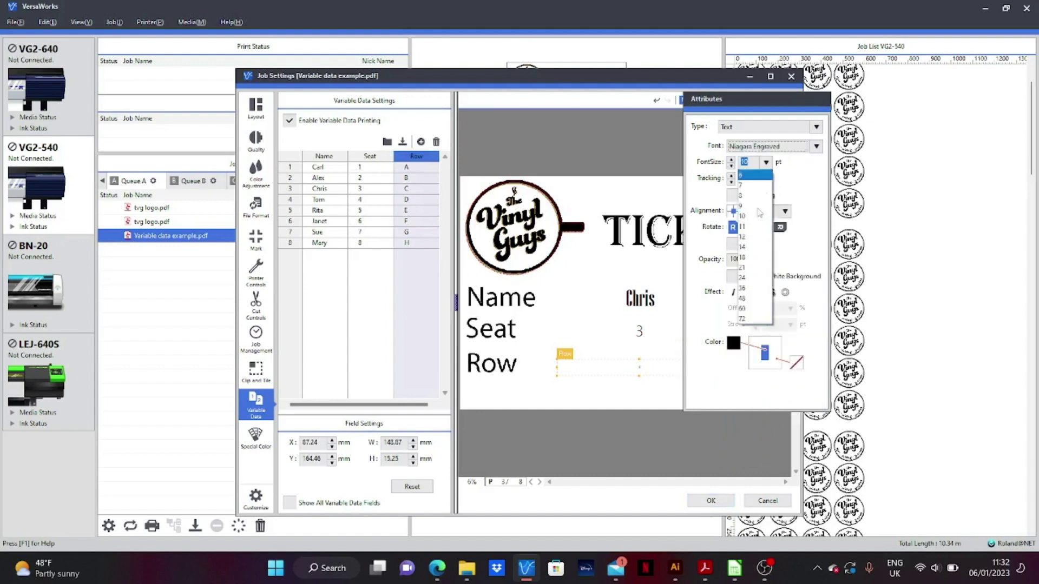
left_click(754, 290)
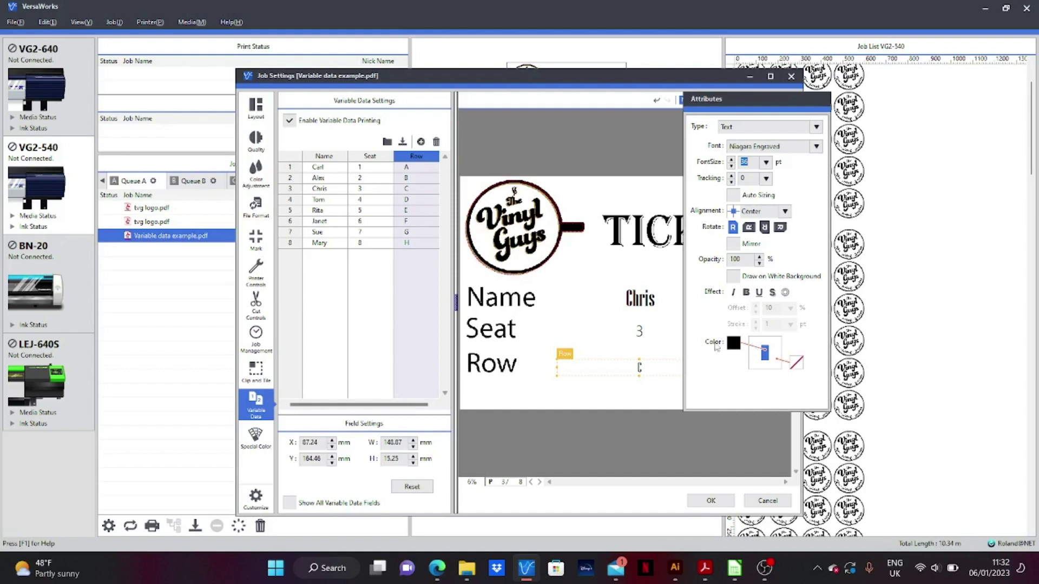
left_click(815, 127)
left_click(774, 136)
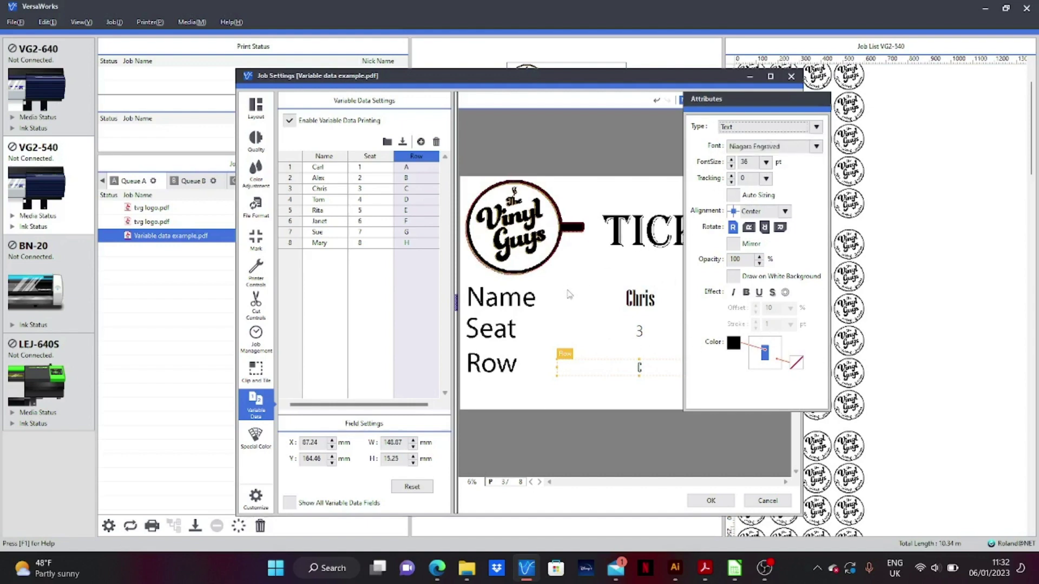